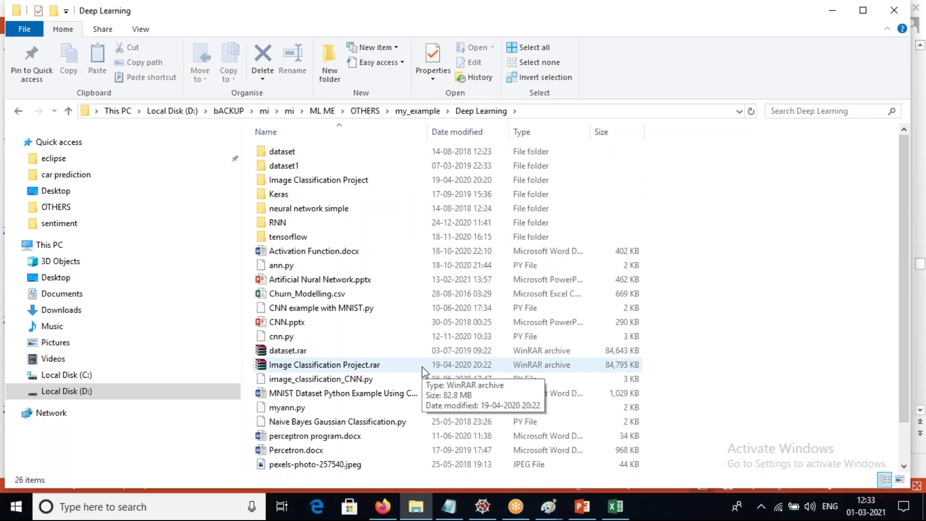
Open Churn_Modelling.csv from the Deep Learning folder in Excel and widen the RowNumber, CustomerId, Surname and CreditScore columns to fit their headers.
{"action": "left_click", "coordinate": [332, 296]}
{"action": "double_click", "coordinate": [331, 296]}
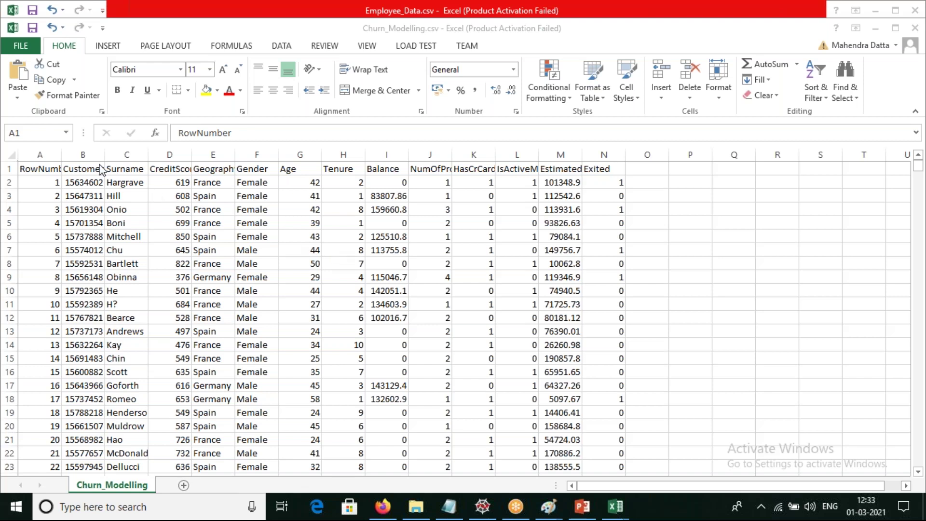
{"action": "left_click", "coordinate": [48, 155]}
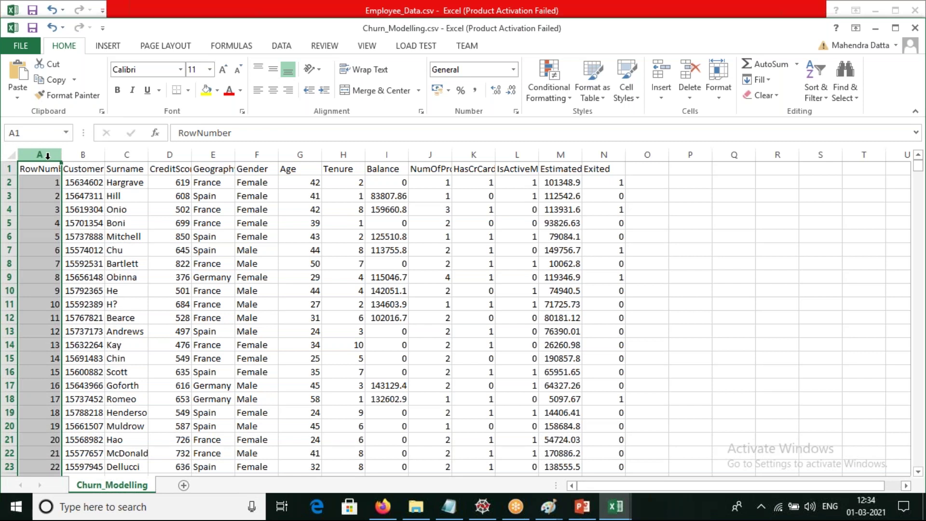
{"action": "double_click", "coordinate": [62, 155]}
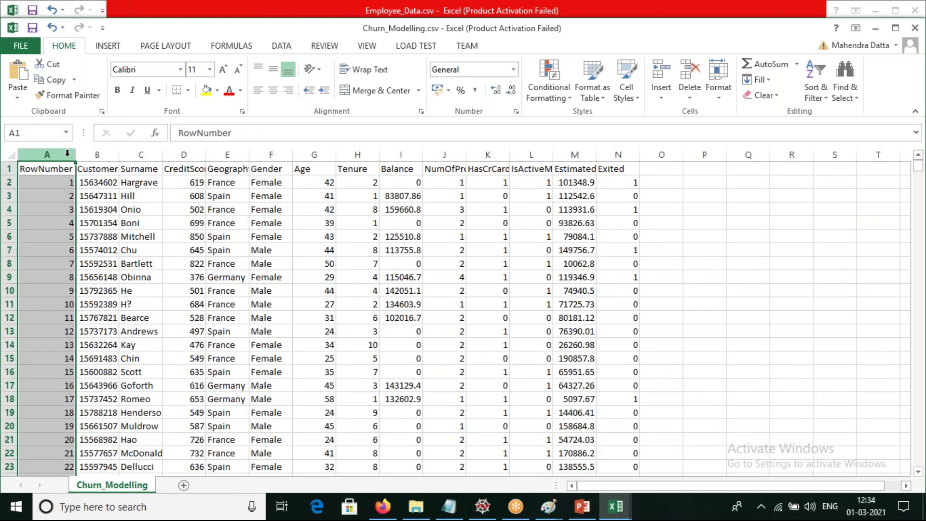
{"action": "left_click_drag", "start_coordinate": [67, 153], "coordinate": [106, 150]}
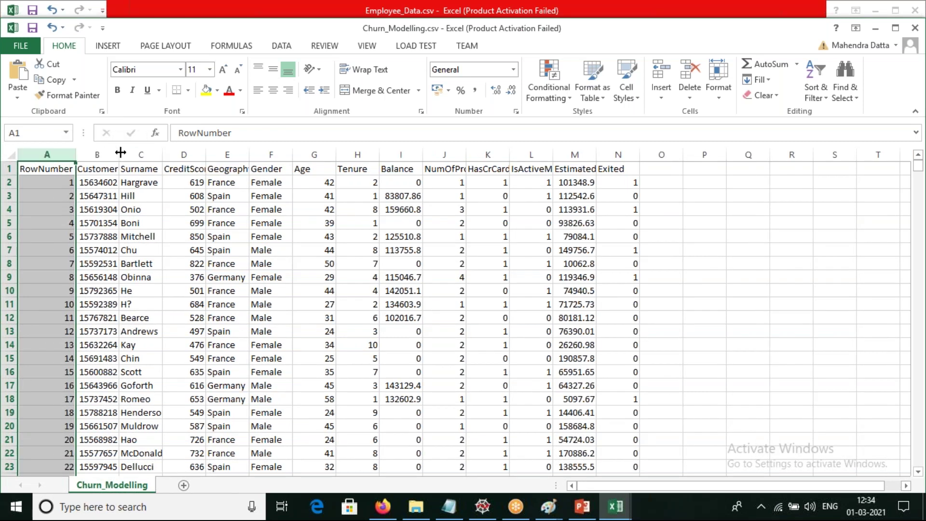
{"action": "double_click", "coordinate": [119, 153]}
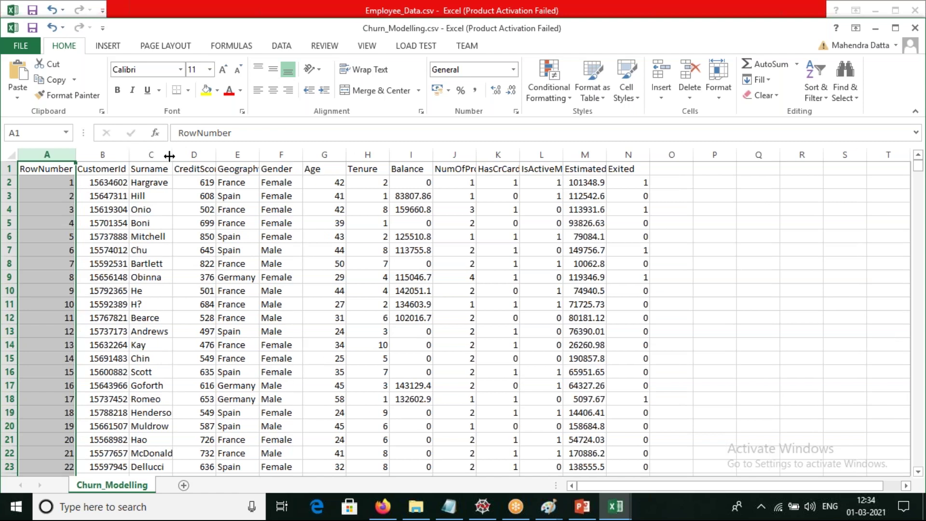
{"action": "left_click_drag", "start_coordinate": [170, 156], "coordinate": [234, 155]}
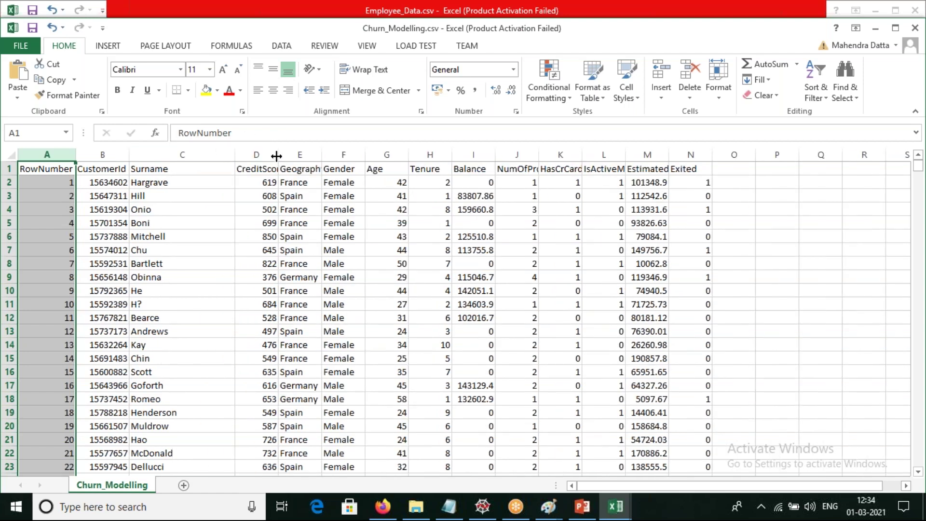
{"action": "left_click_drag", "start_coordinate": [277, 155], "coordinate": [285, 156]}
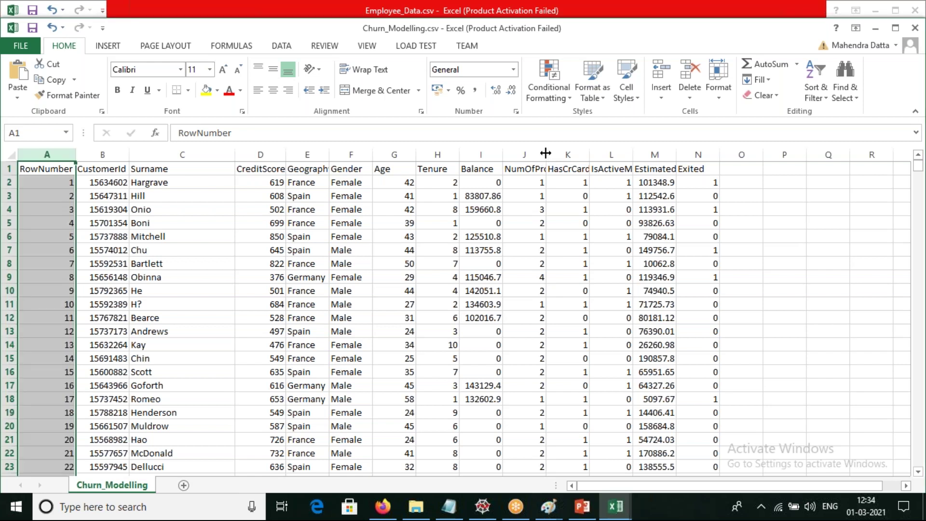
Widen the NumOfProducts, HasCrCard, IsActiveMember and EstimatedSalary columns until their full headers fit.
{"action": "left_click_drag", "start_coordinate": [545, 153], "coordinate": [571, 159]}
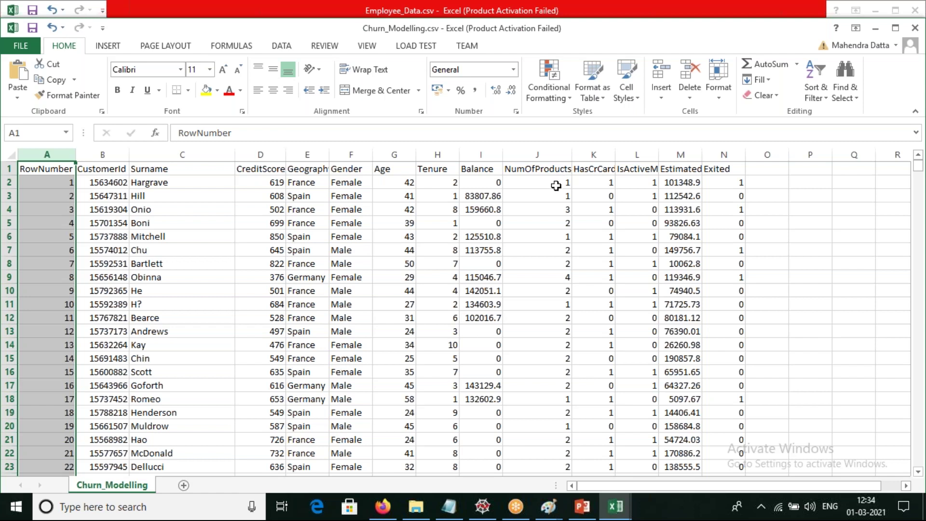
{"action": "left_click", "coordinate": [563, 210]}
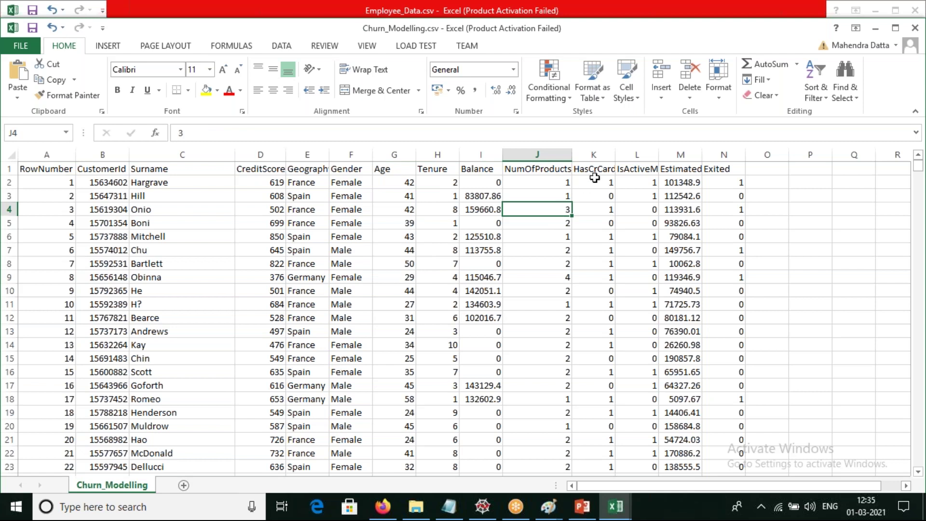
{"action": "double_click", "coordinate": [614, 154]}
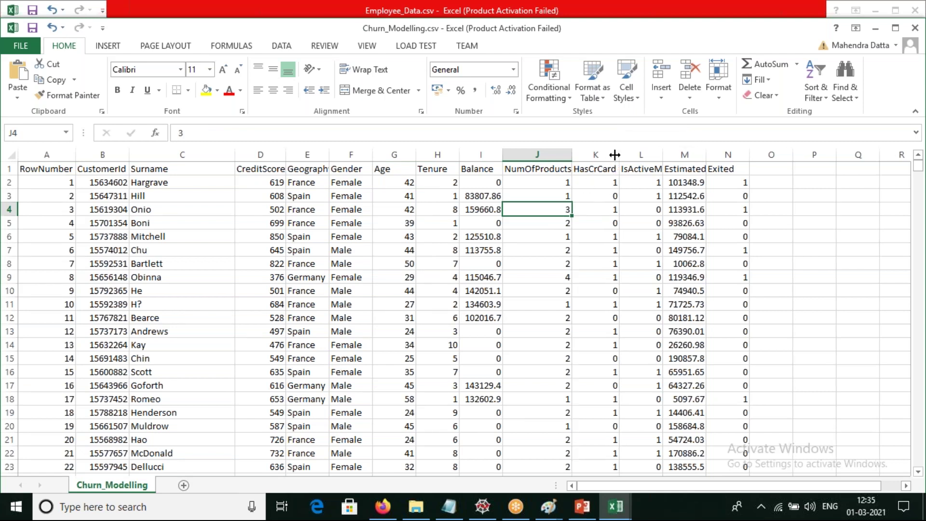
{"action": "double_click", "coordinate": [663, 154]}
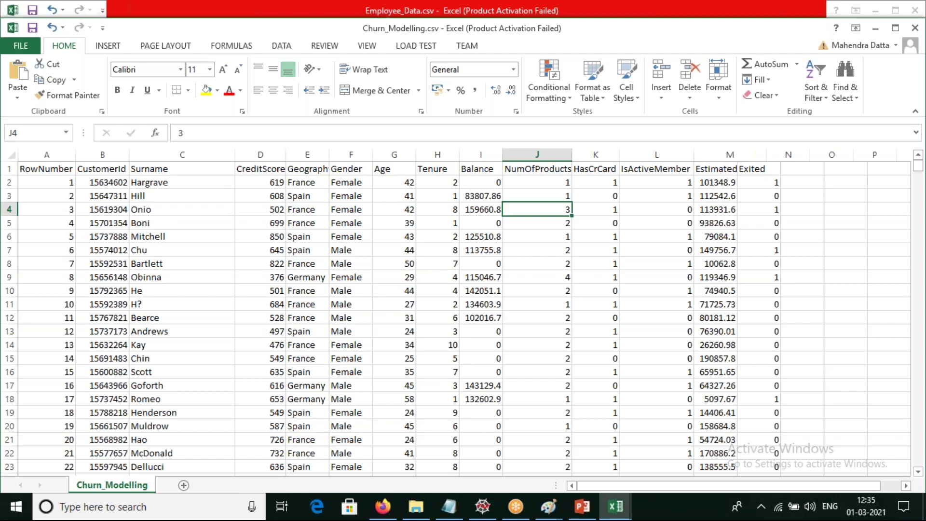
{"action": "double_click", "coordinate": [738, 154]}
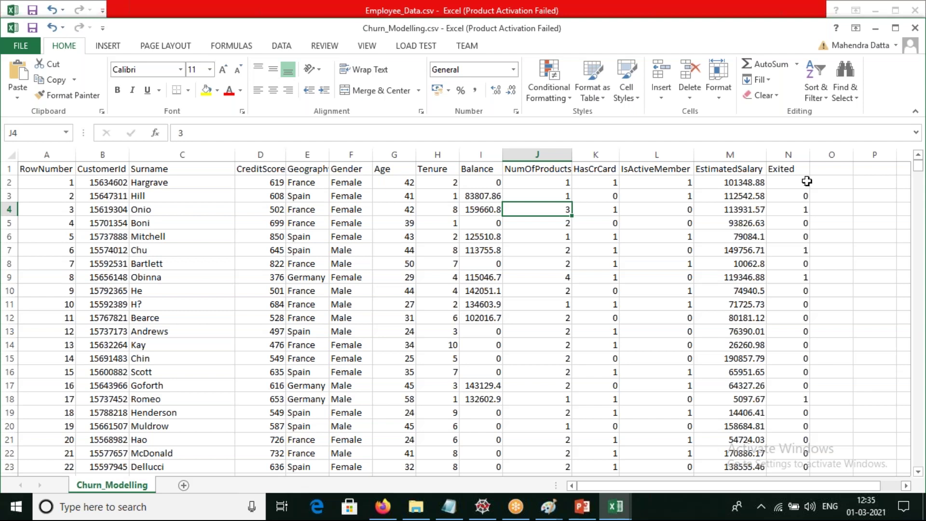
Review the dataset's columns one by one from CustomerId to EstimatedSalary, along with the Exited values.
{"action": "left_click", "coordinate": [750, 196]}
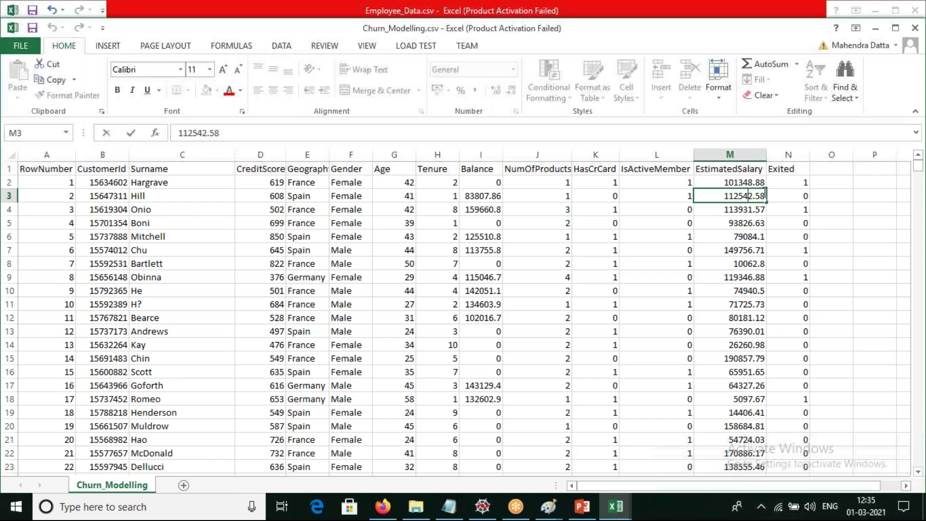
{"action": "left_click", "coordinate": [798, 196]}
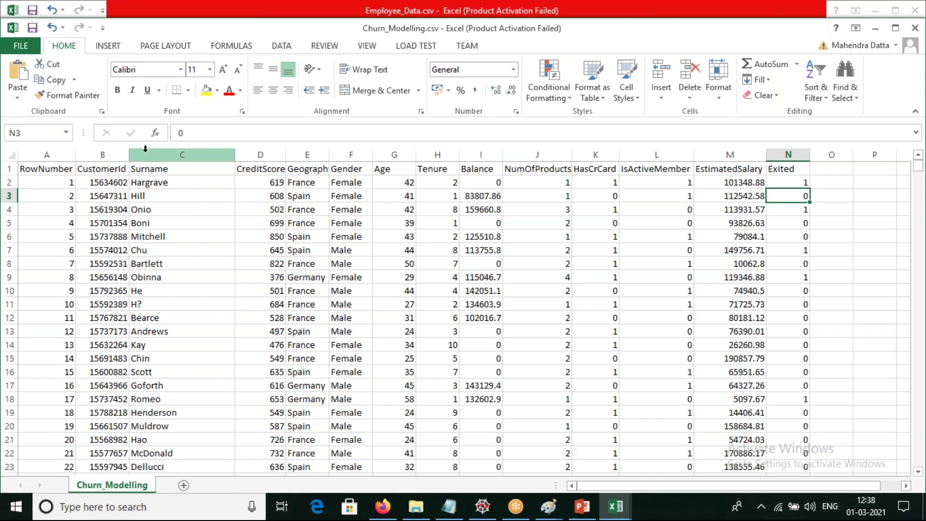
{"action": "left_click", "coordinate": [108, 154]}
{"action": "left_click", "coordinate": [182, 154]}
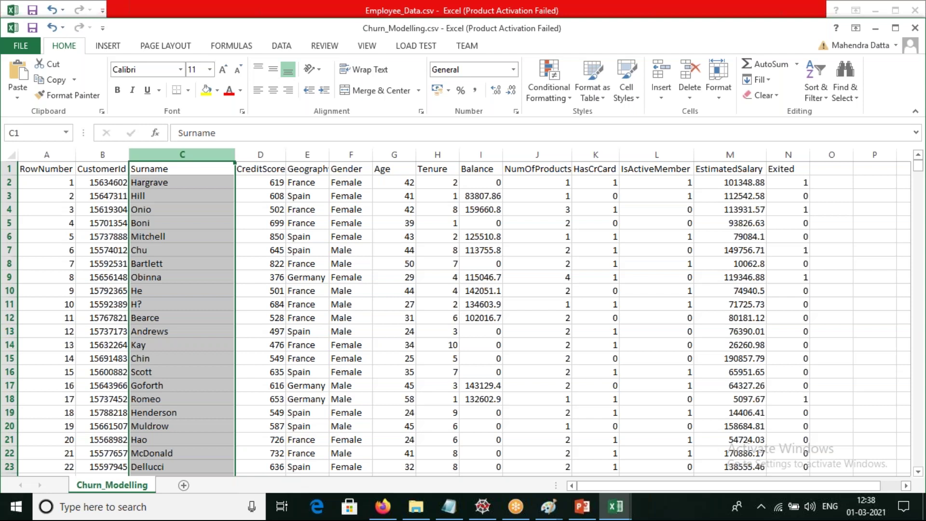
{"action": "left_click", "coordinate": [269, 154]}
{"action": "left_click", "coordinate": [307, 155]}
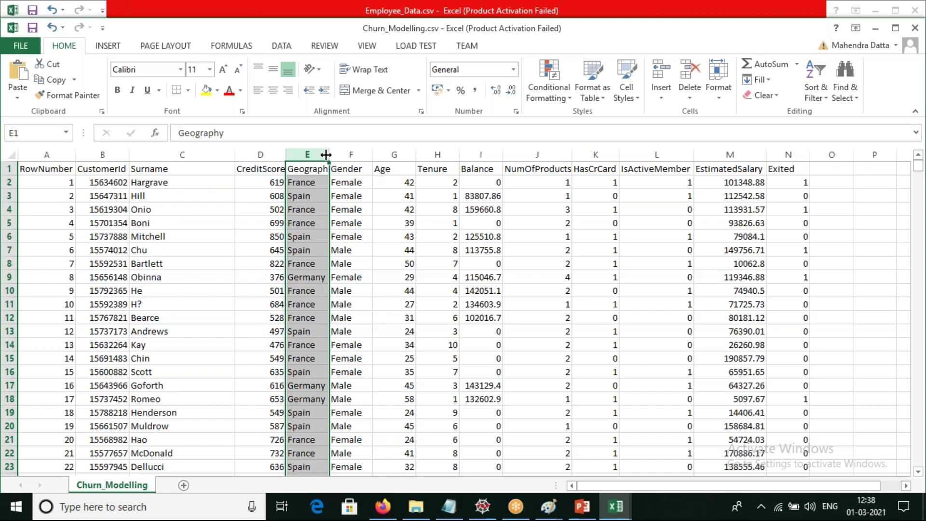
{"action": "left_click", "coordinate": [346, 154]}
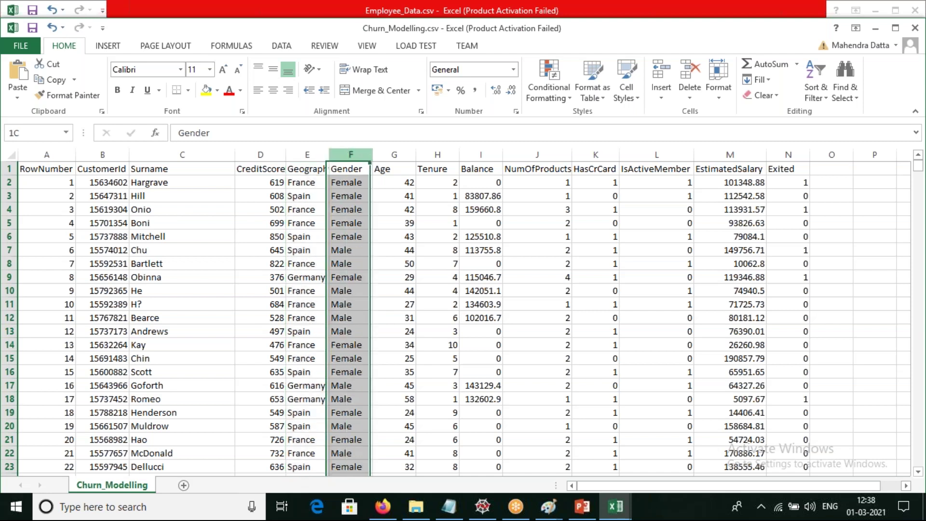
{"action": "left_click", "coordinate": [391, 155]}
{"action": "left_click", "coordinate": [424, 155]}
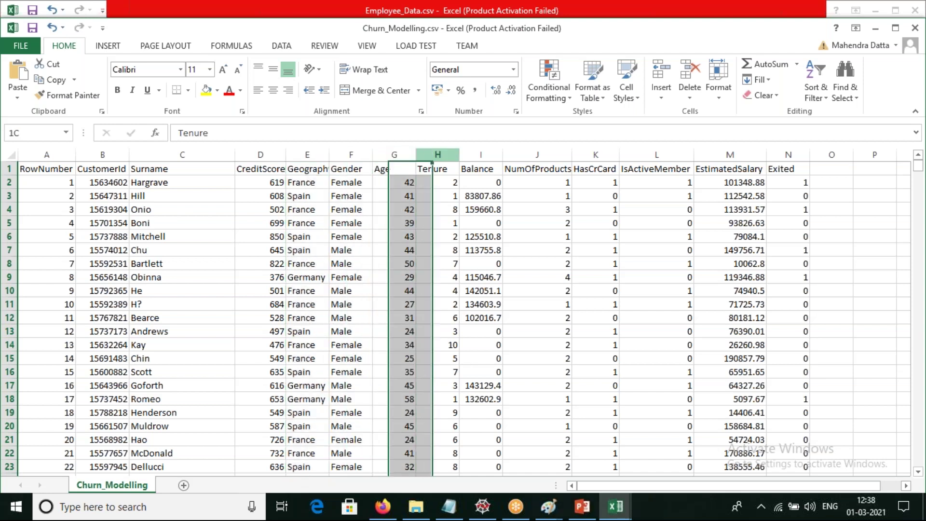
{"action": "left_click", "coordinate": [480, 154]}
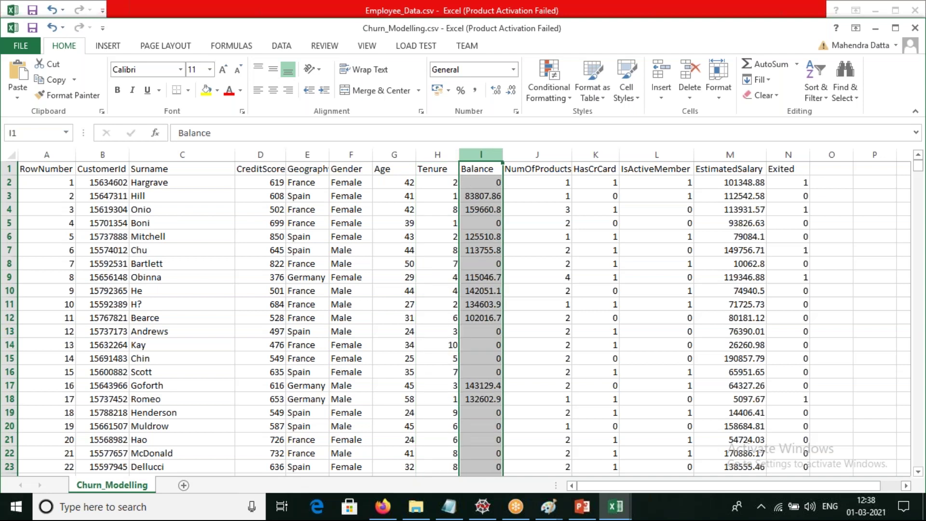
{"action": "left_click", "coordinate": [535, 154]}
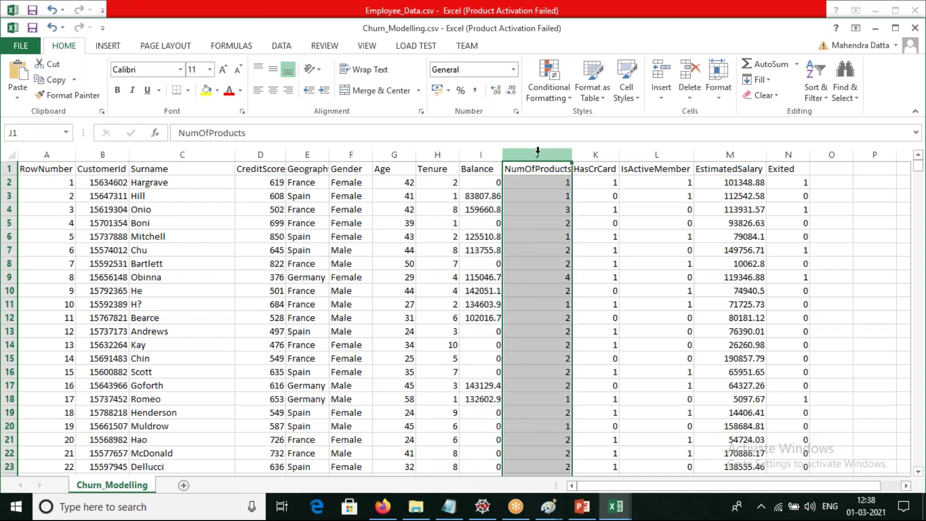
{"action": "left_click", "coordinate": [585, 154]}
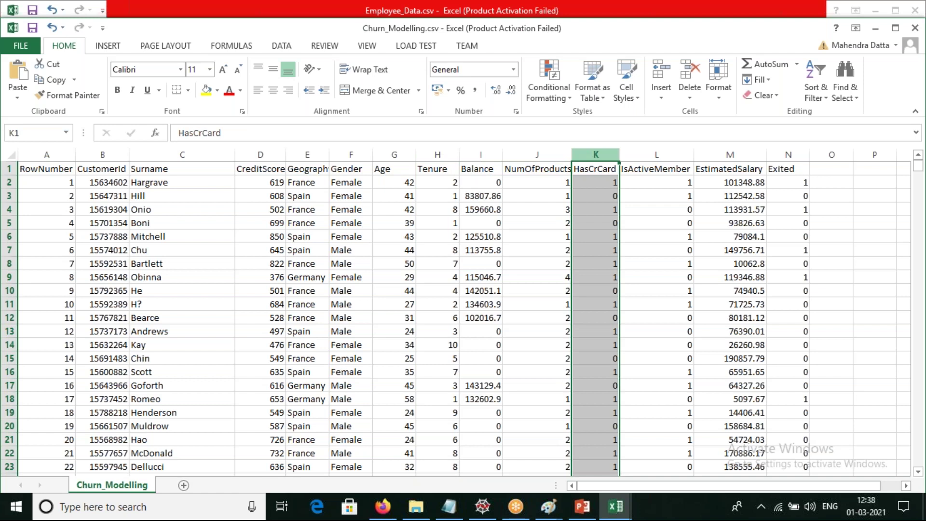
{"action": "left_click", "coordinate": [670, 156]}
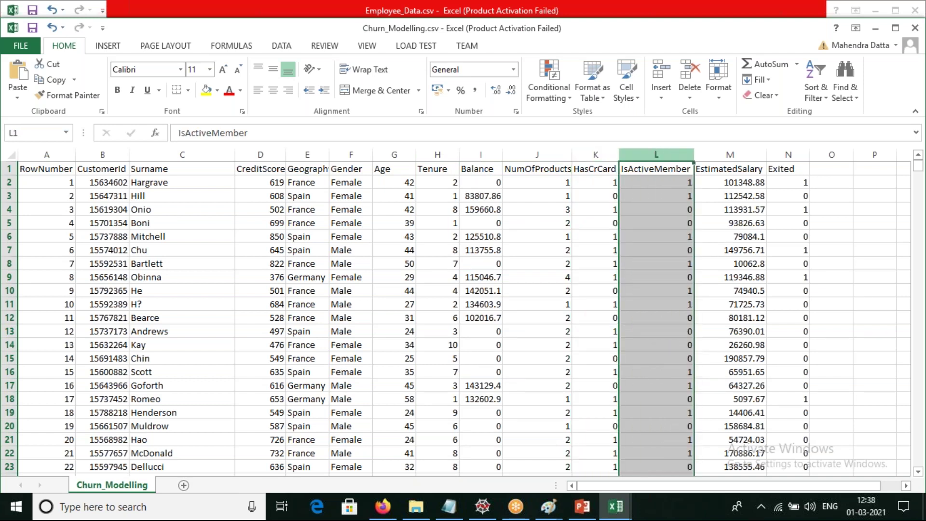
{"action": "left_click", "coordinate": [717, 154]}
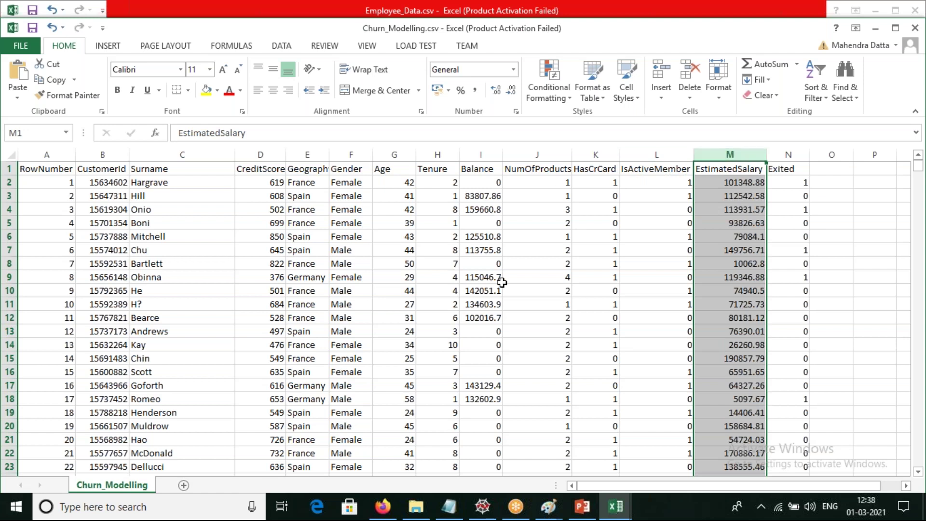
{"action": "left_click", "coordinate": [776, 183]}
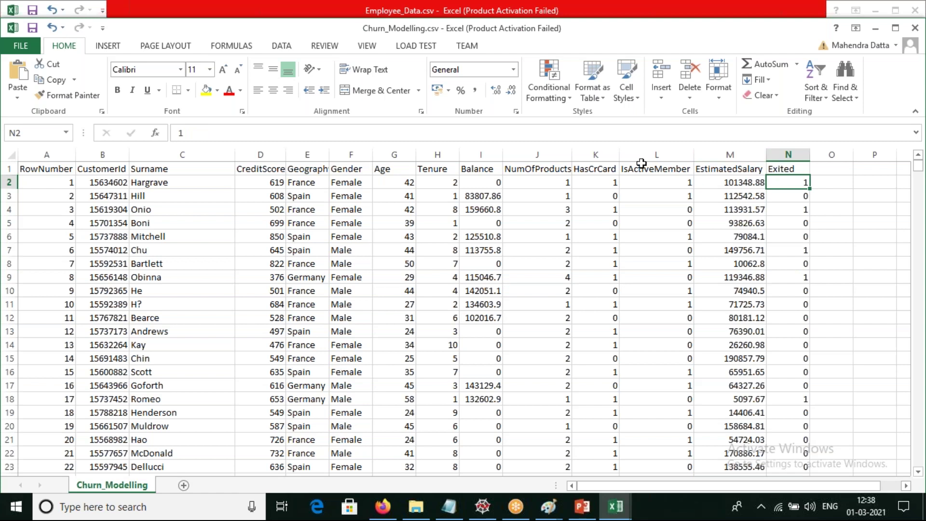
Highlight the CreditScore through EstimatedSalary columns, consult the ANN problem statement slide in PowerPoint, and highlight Exited cells N2:N6 back in Excel.
{"action": "left_click_drag", "start_coordinate": [264, 155], "coordinate": [708, 195]}
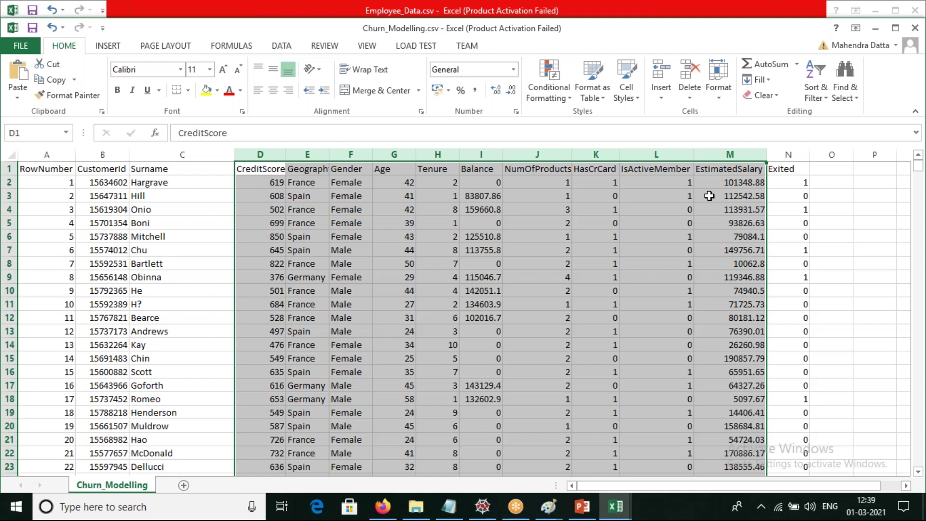
{"action": "left_click", "coordinate": [582, 506]}
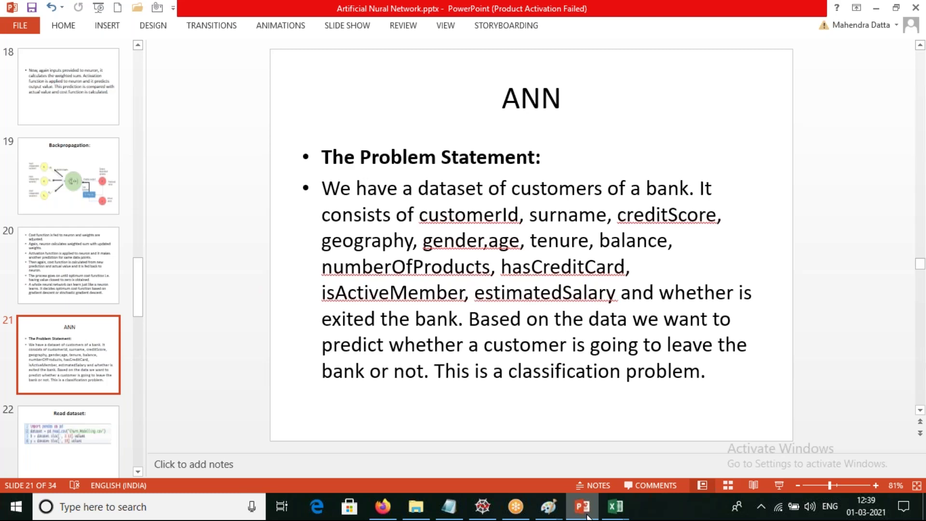
{"action": "left_click", "coordinate": [615, 506]}
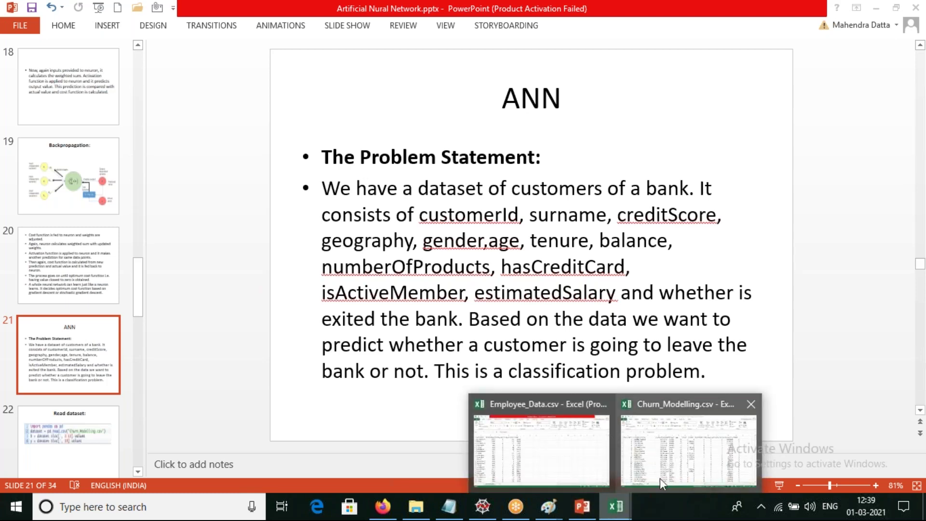
{"action": "left_click", "coordinate": [661, 477]}
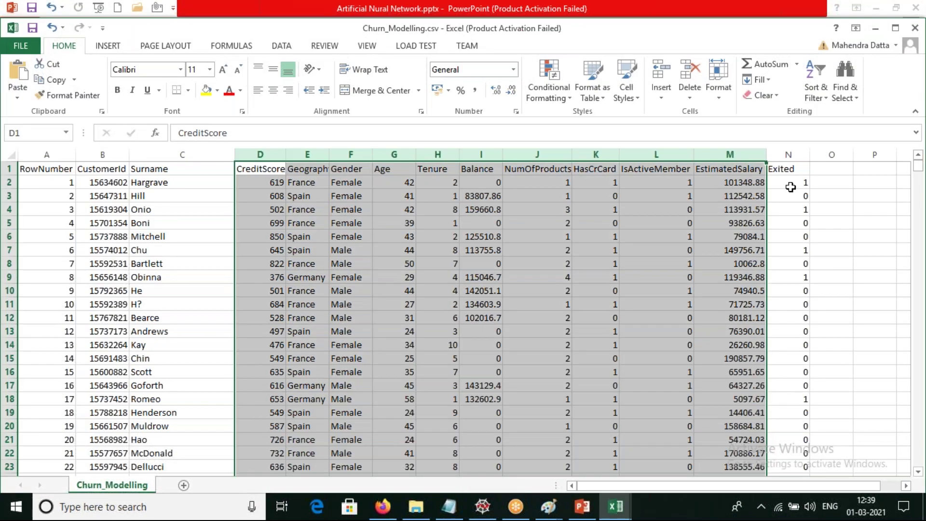
{"action": "left_click_drag", "start_coordinate": [791, 187], "coordinate": [796, 237]}
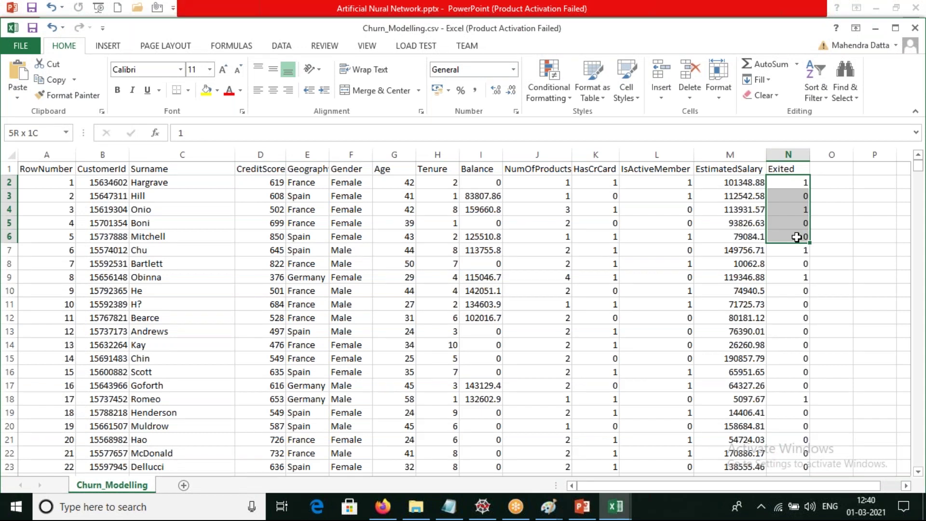
{"action": "left_click_drag", "start_coordinate": [796, 236], "coordinate": [796, 237]}
Switch to the Artificial Nural Network.pptx presentation in PowerPoint and advance to the Read dataset slide.
{"action": "left_click", "coordinate": [581, 506]}
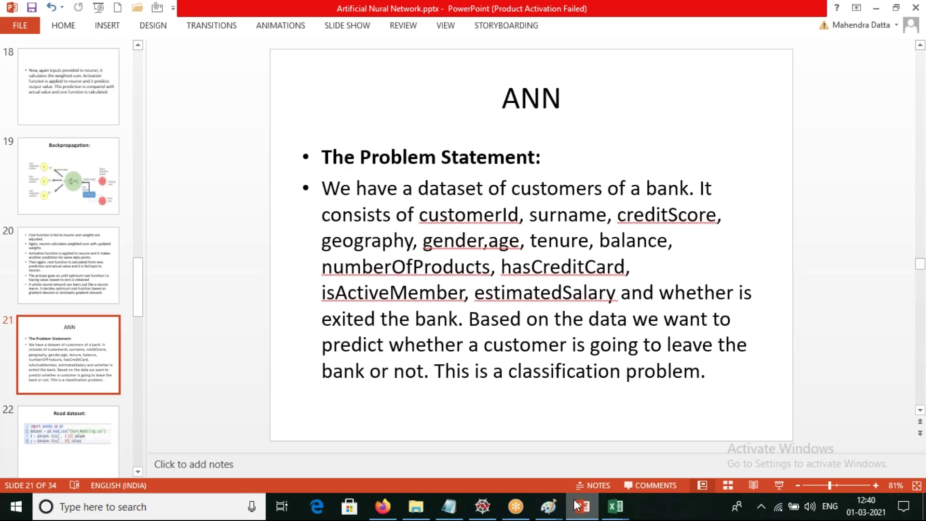
{"action": "key", "text": "Down"}
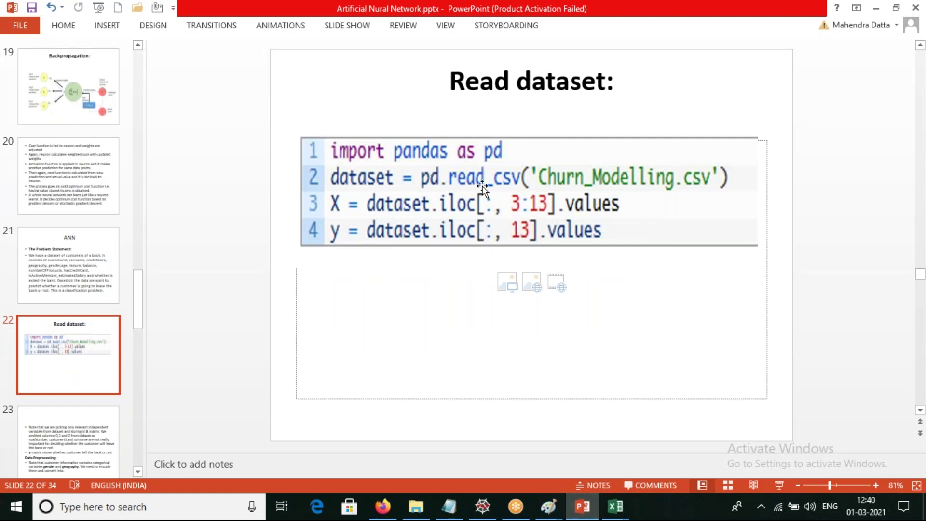
Switch to Spyder and open myann.py from the my_example\Deep Learning folder.
{"action": "left_click", "coordinate": [482, 507]}
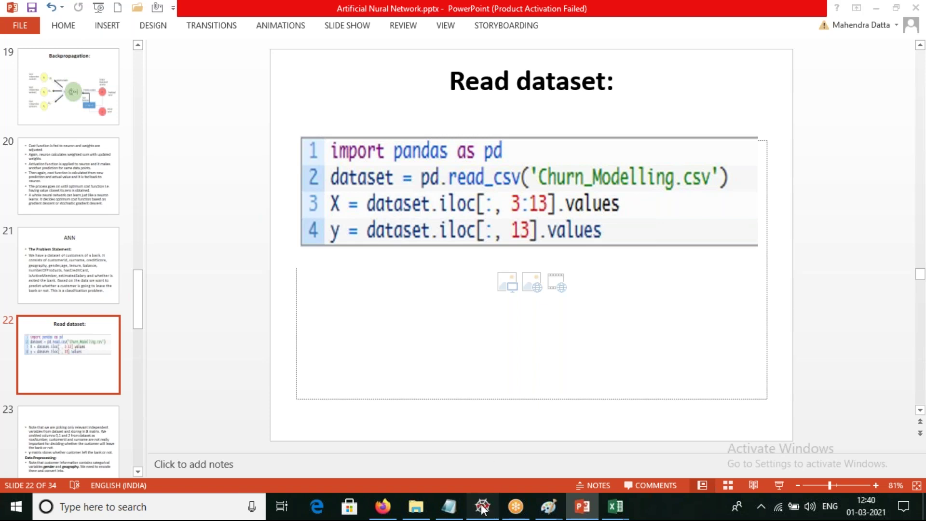
{"action": "left_click", "coordinate": [11, 22]}
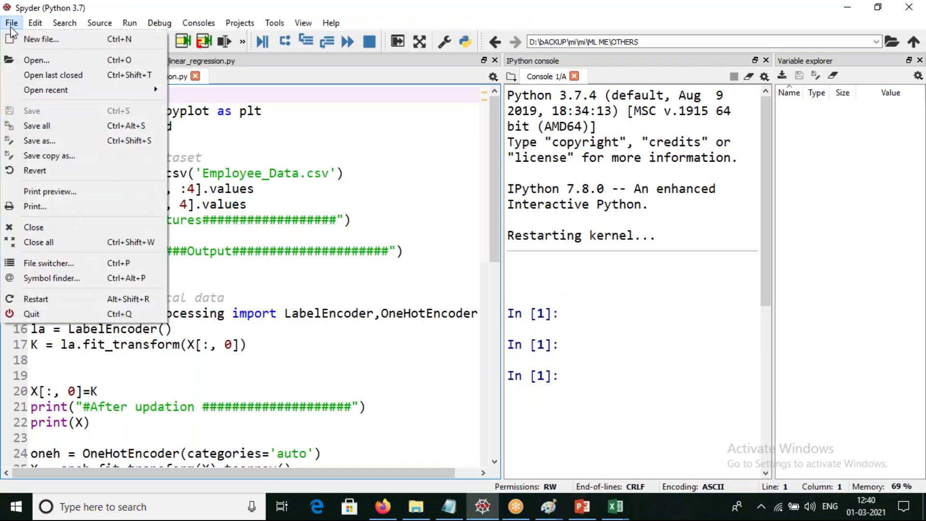
{"action": "left_click", "coordinate": [24, 58]}
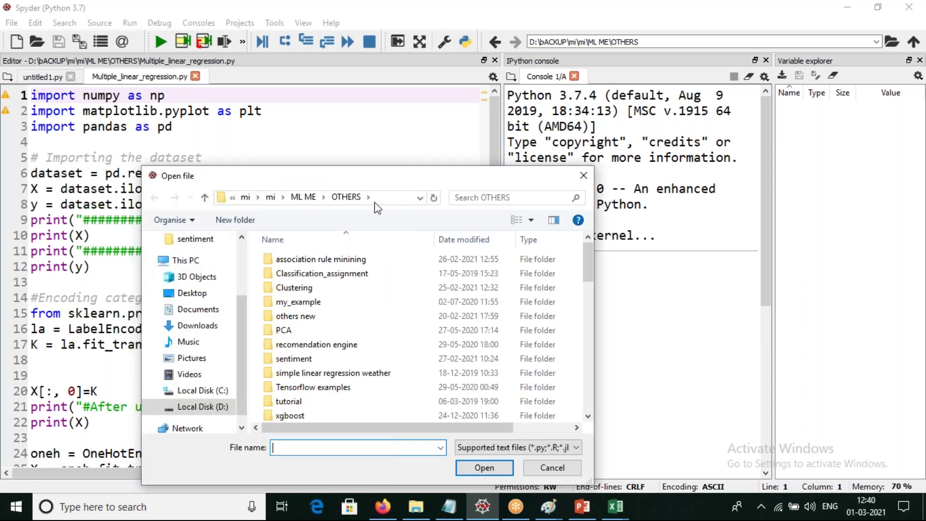
{"action": "double_click", "coordinate": [304, 301]}
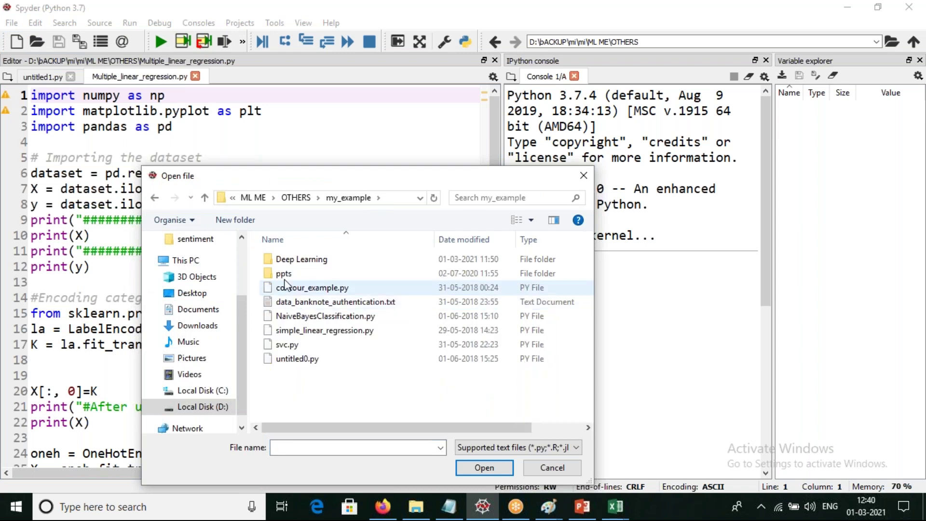
{"action": "double_click", "coordinate": [285, 263]}
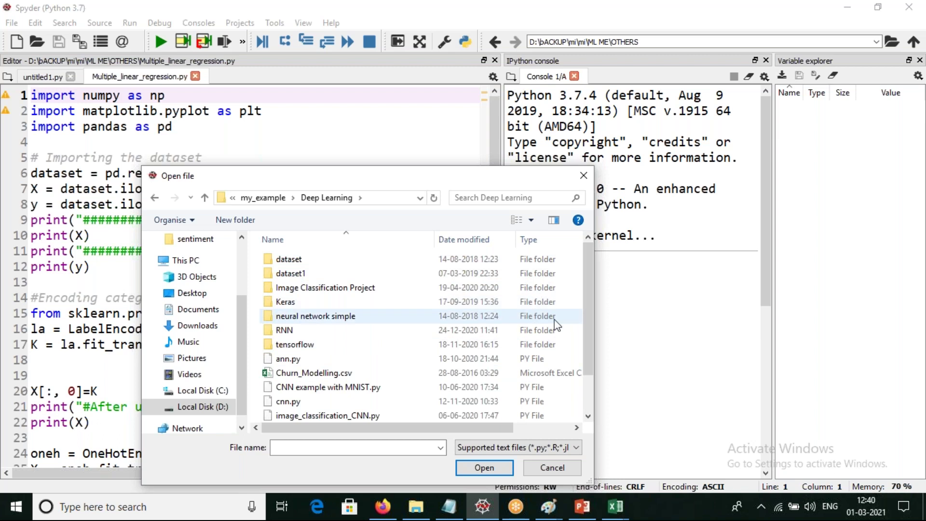
{"action": "scroll", "coordinate": [590, 338], "scroll_direction": "down", "scroll_amount": 1}
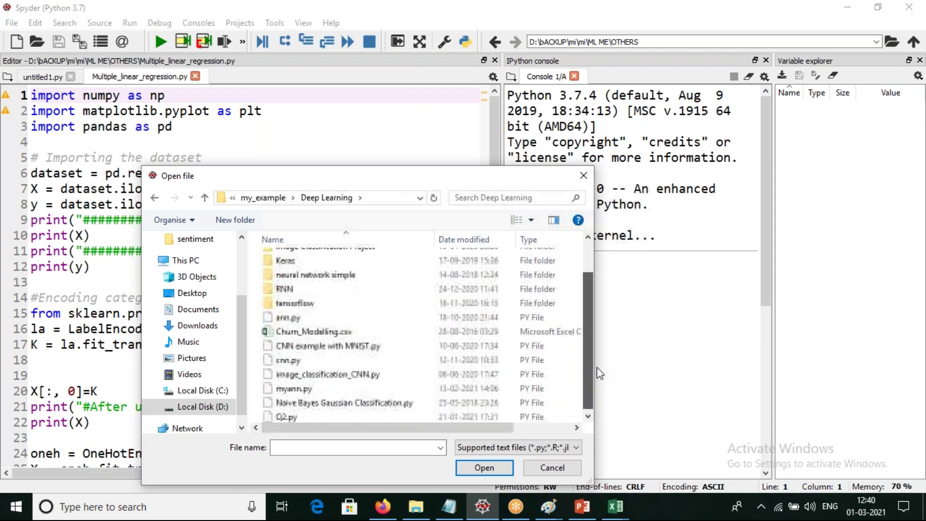
{"action": "left_click", "coordinate": [298, 387]}
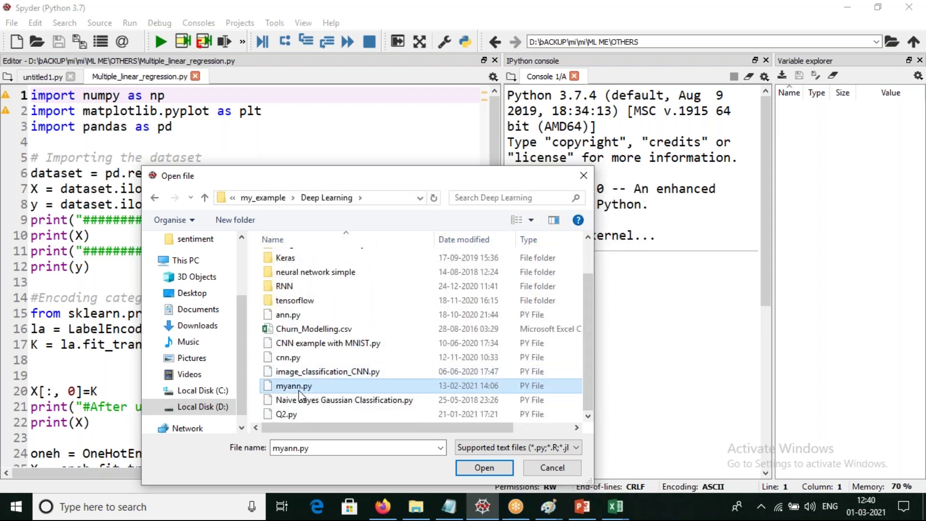
{"action": "left_click", "coordinate": [492, 472]}
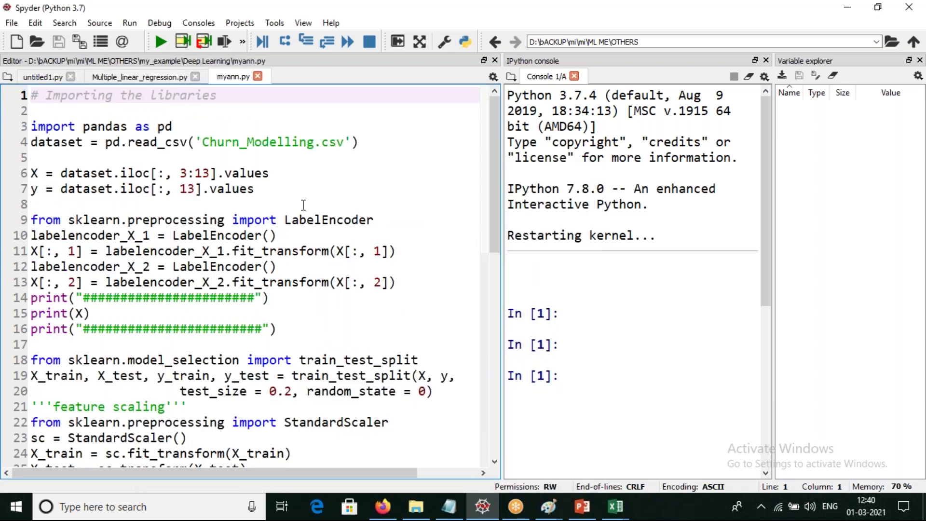
Preview the Churn_Modelling.csv window from Spyder and run the myann.py script.
{"action": "left_click", "coordinate": [617, 507]}
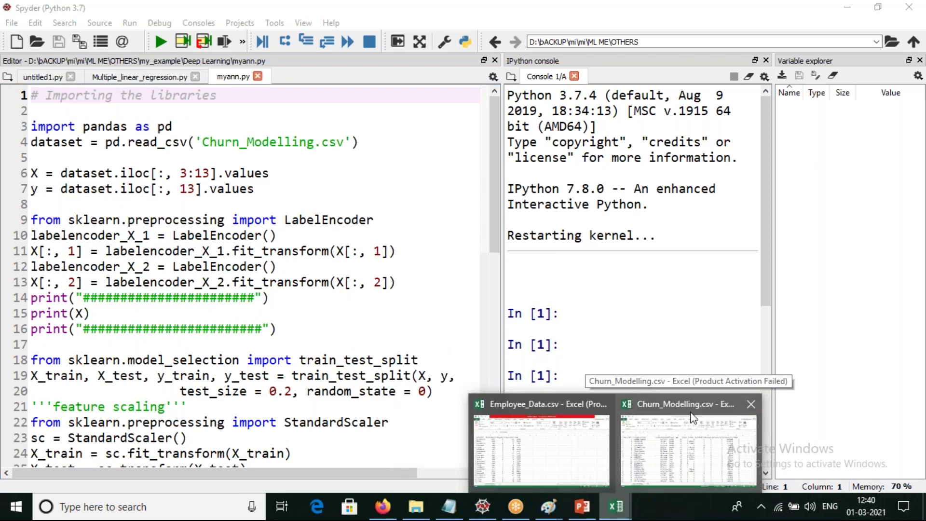
{"action": "mouse_move", "coordinate": [693, 418]}
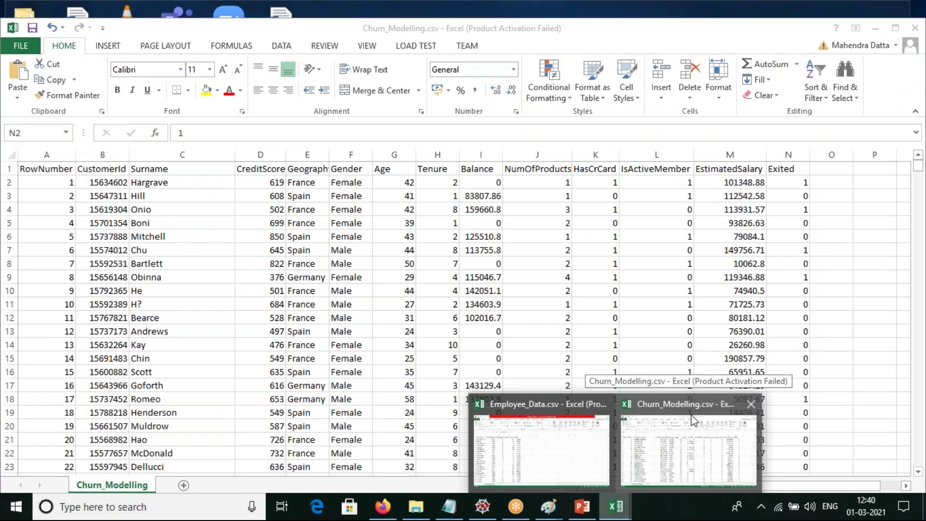
{"action": "left_click", "coordinate": [524, 474]}
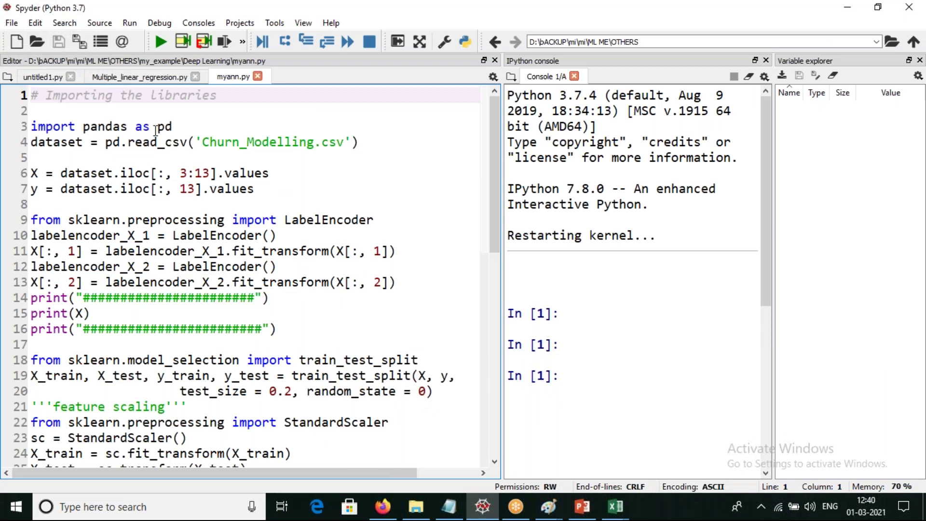
{"action": "left_click_drag", "start_coordinate": [177, 128], "coordinate": [34, 138]}
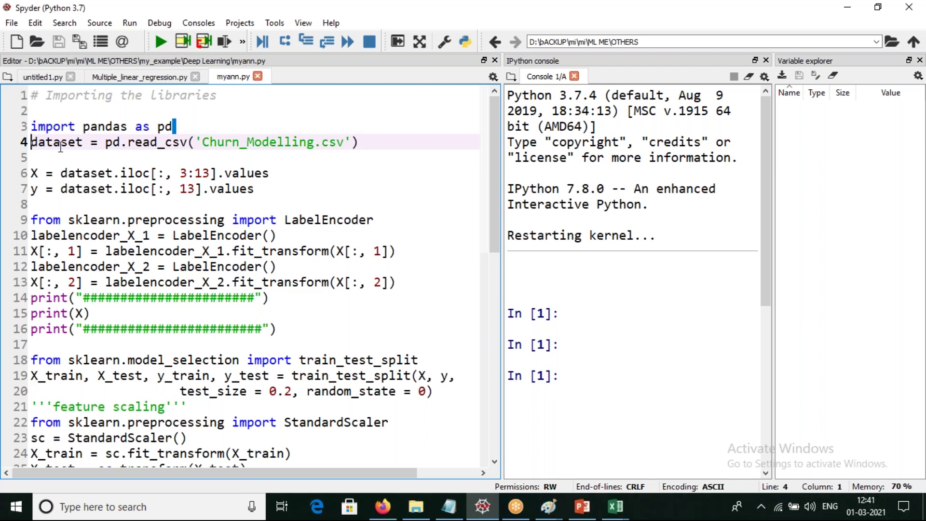
{"action": "left_click", "coordinate": [159, 43]}
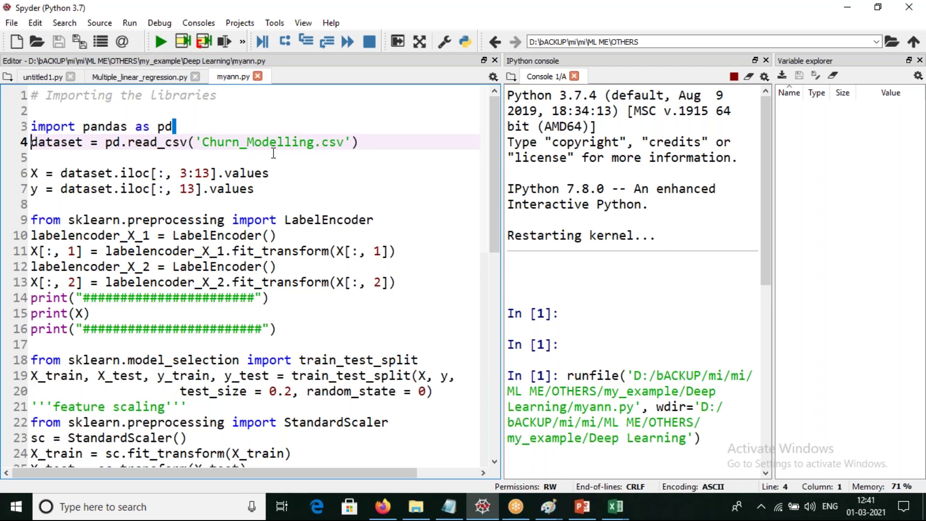
Mark the dataset variable in line 4, and highlight columns RowNumber to CreditScore, followed by the CreditScore through Exited range, in Churn_Modelling.csv in Excel.
{"action": "left_click", "coordinate": [61, 136]}
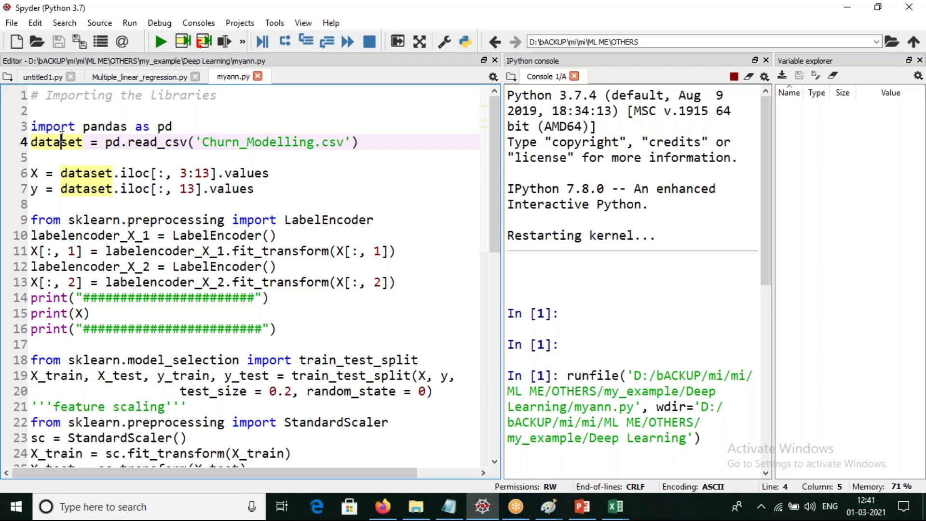
{"action": "left_click", "coordinate": [617, 510]}
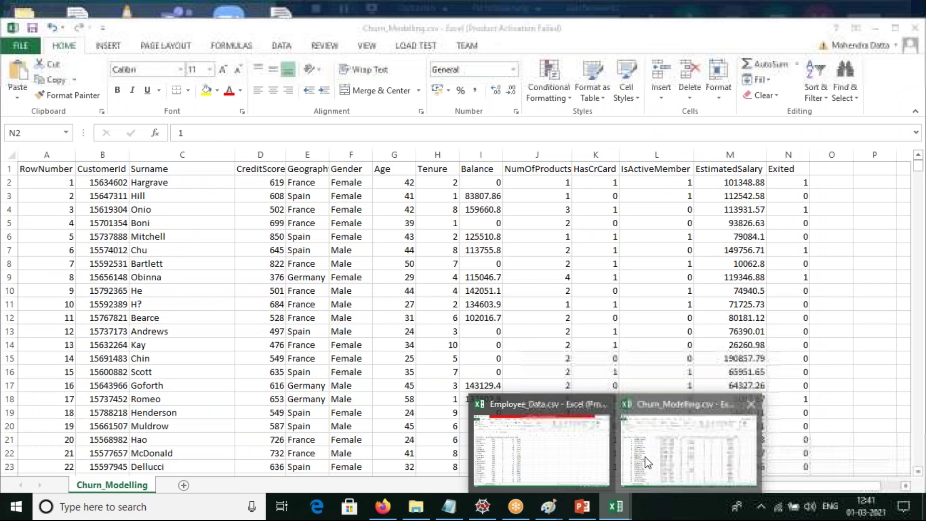
{"action": "left_click", "coordinate": [688, 451]}
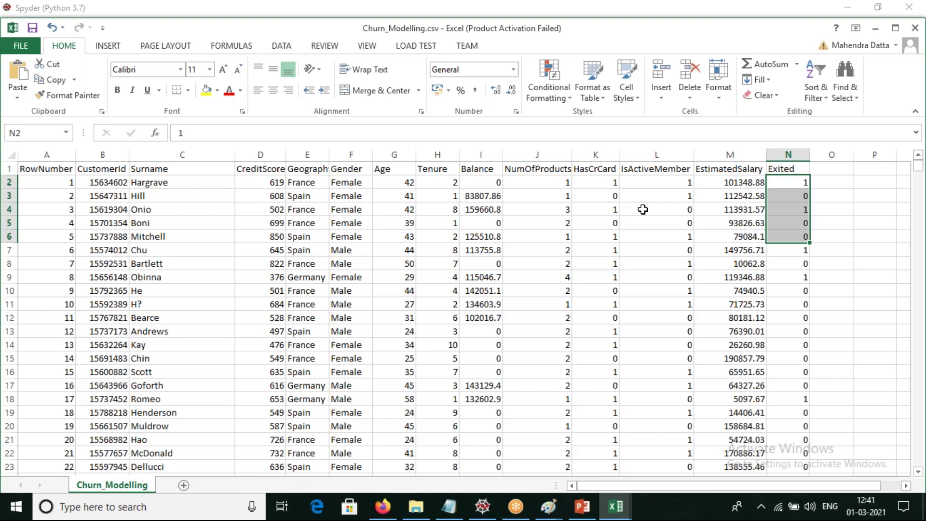
{"action": "left_click", "coordinate": [44, 153]}
{"action": "left_click", "coordinate": [102, 154]}
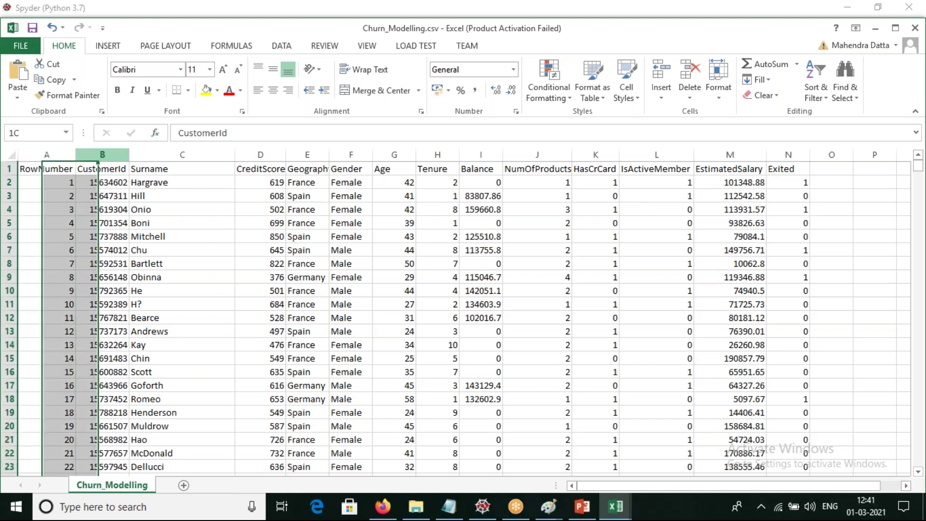
{"action": "left_click", "coordinate": [154, 154]}
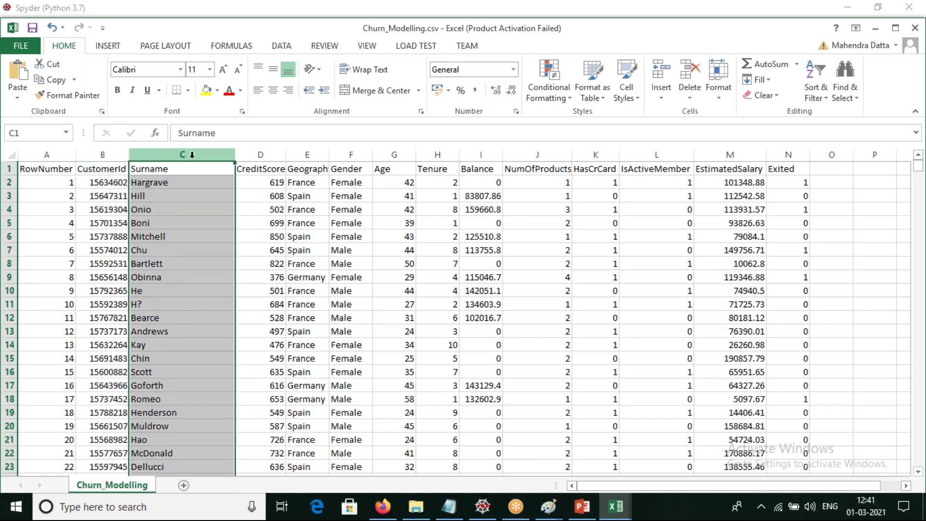
{"action": "left_click", "coordinate": [259, 155]}
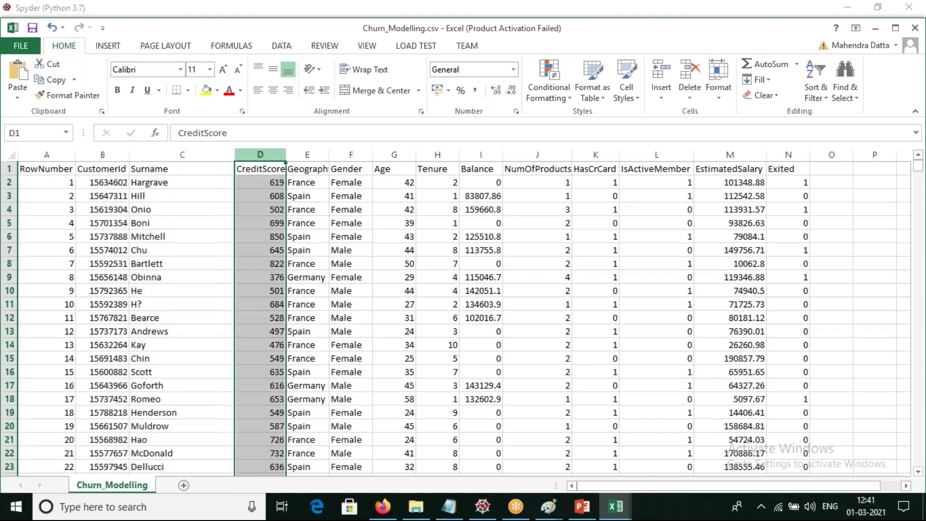
{"action": "left_click_drag", "start_coordinate": [270, 154], "coordinate": [783, 227]}
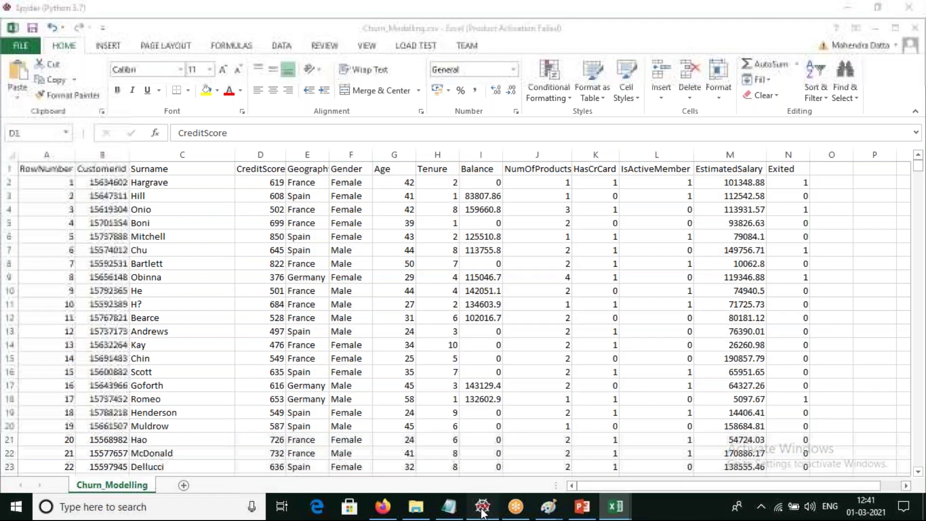
Return to Spyder and inspect the row slice and the 3:13 column slice in the X assignment on line 6.
{"action": "left_click", "coordinate": [482, 513]}
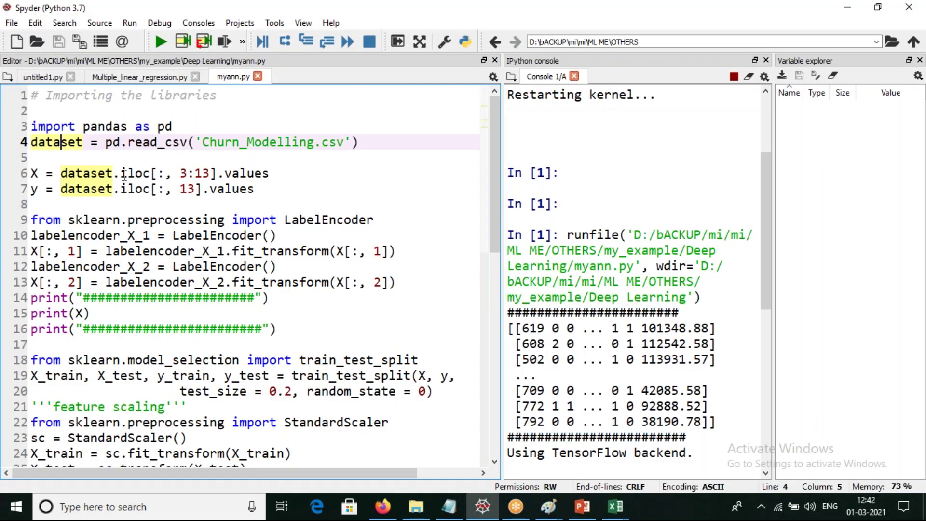
{"action": "left_click", "coordinate": [160, 174]}
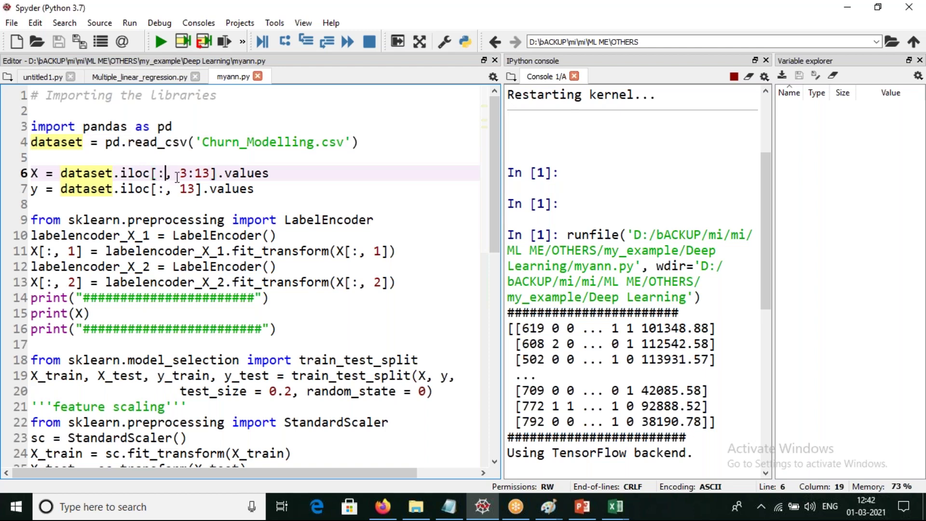
{"action": "left_click_drag", "start_coordinate": [187, 174], "coordinate": [195, 173]}
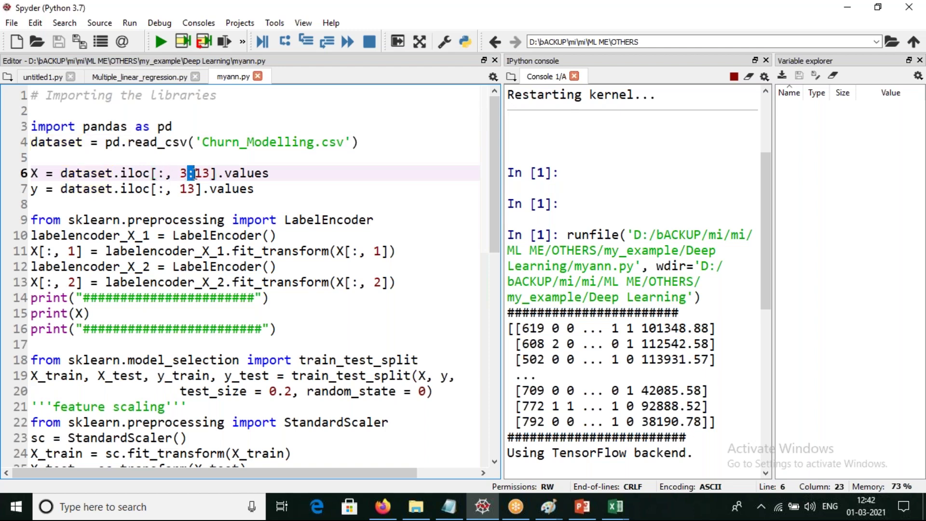
{"action": "left_click", "coordinate": [211, 174]}
Switch to Churn_Modelling.csv in Excel and highlight the CreditScore through EstimatedSalary columns.
{"action": "left_click", "coordinate": [617, 507]}
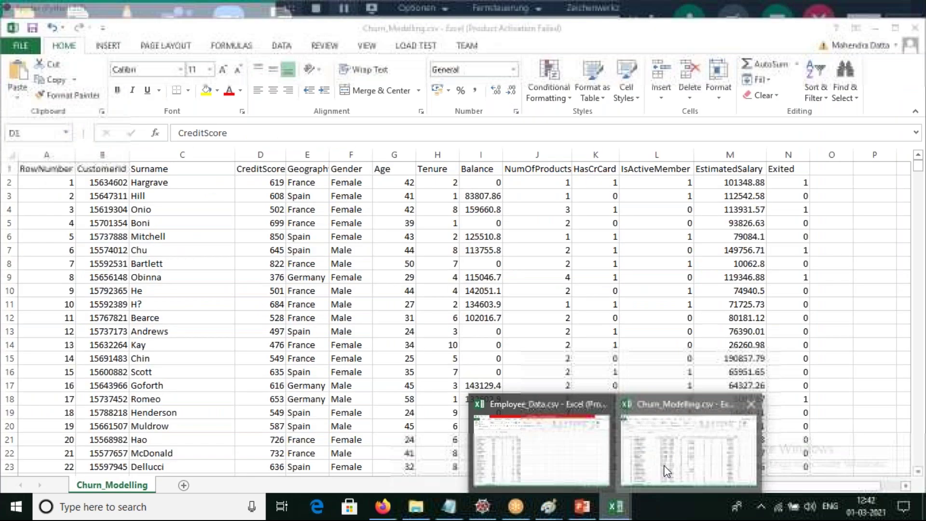
{"action": "left_click", "coordinate": [666, 470]}
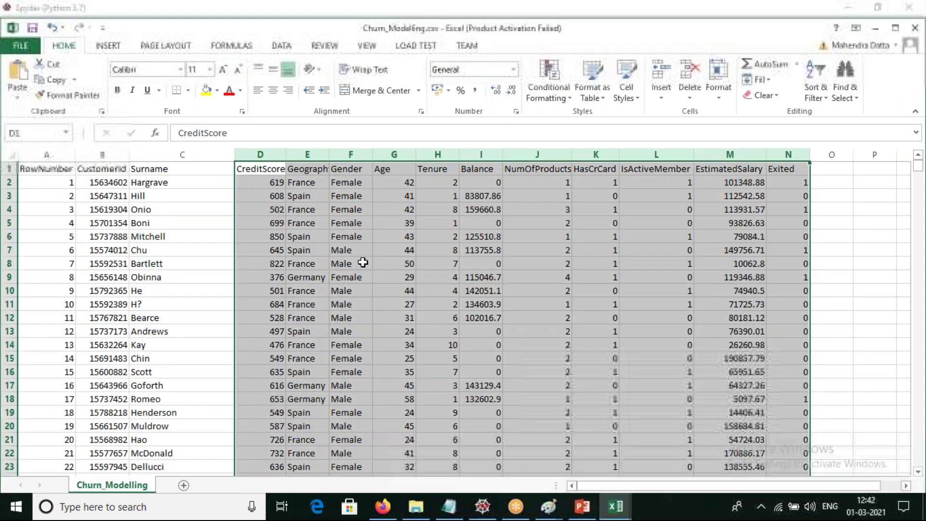
{"action": "left_click", "coordinate": [669, 166]}
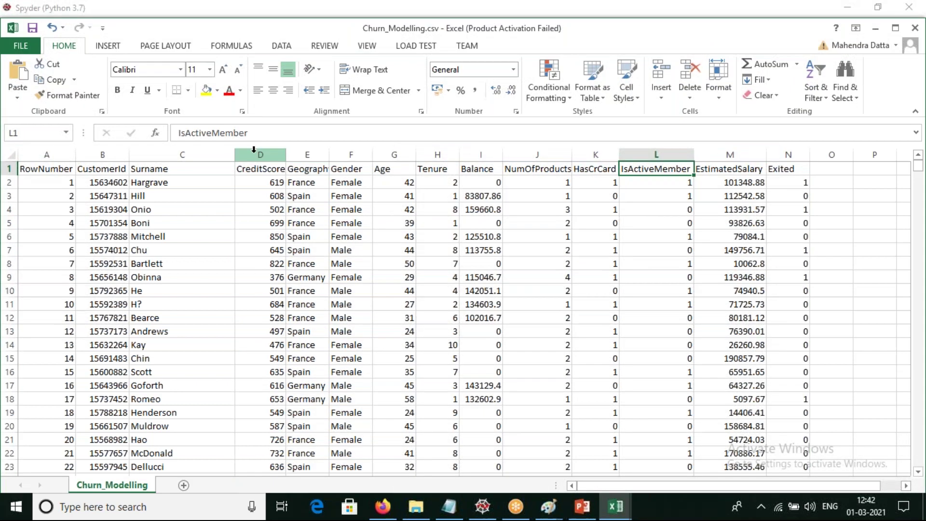
{"action": "left_click_drag", "start_coordinate": [253, 153], "coordinate": [722, 196]}
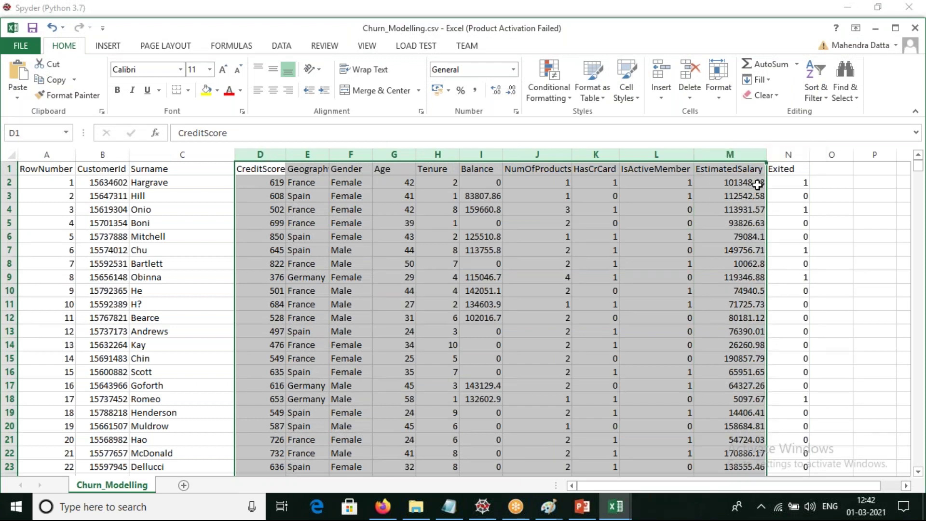
Check the y assignment on line 7 in Spyder and highlight the matching Exited column in Excel.
{"action": "left_click", "coordinate": [483, 508]}
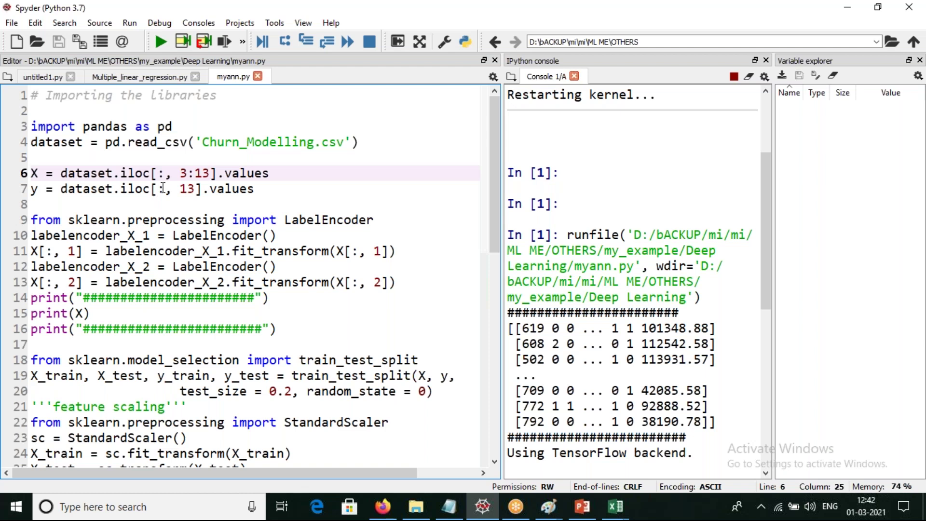
{"action": "left_click", "coordinate": [622, 516]}
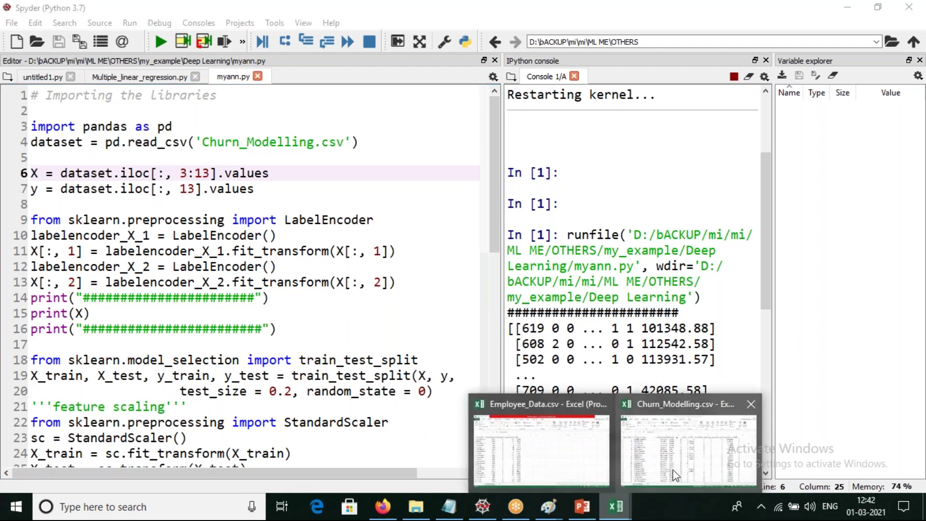
{"action": "left_click", "coordinate": [674, 475]}
{"action": "left_click", "coordinate": [787, 154]}
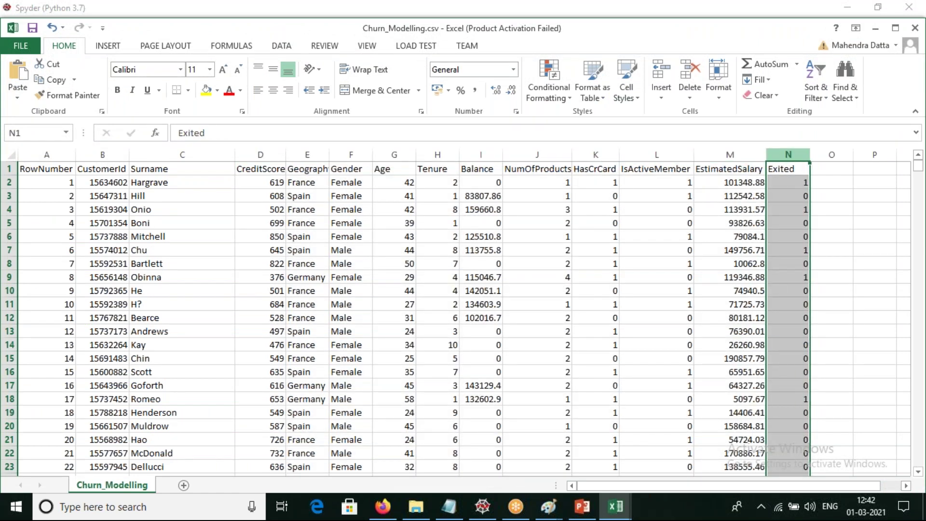
Revisit the X and y assignments in Spyder, and highlight the CreditScore through EstimatedSalary columns and the Geography column in Excel.
{"action": "left_click", "coordinate": [482, 507]}
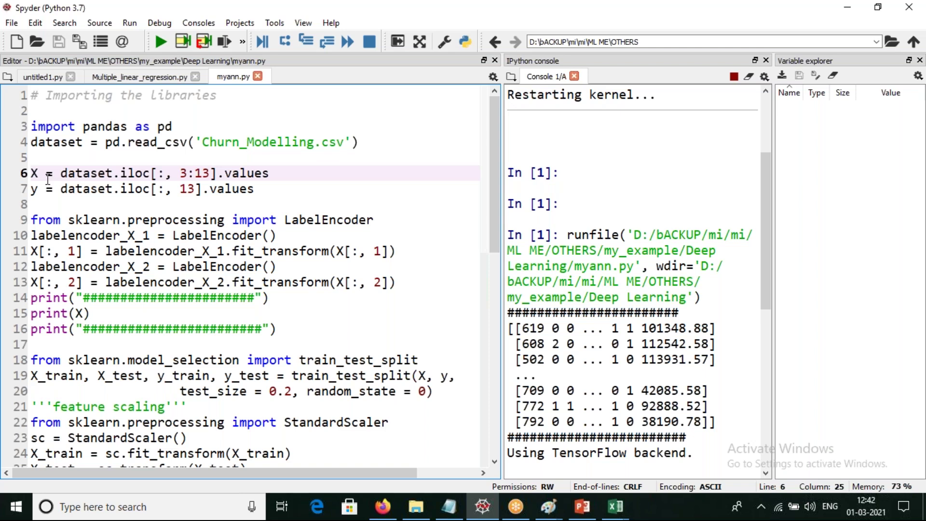
{"action": "left_click", "coordinate": [615, 514]}
{"action": "left_click", "coordinate": [660, 453]}
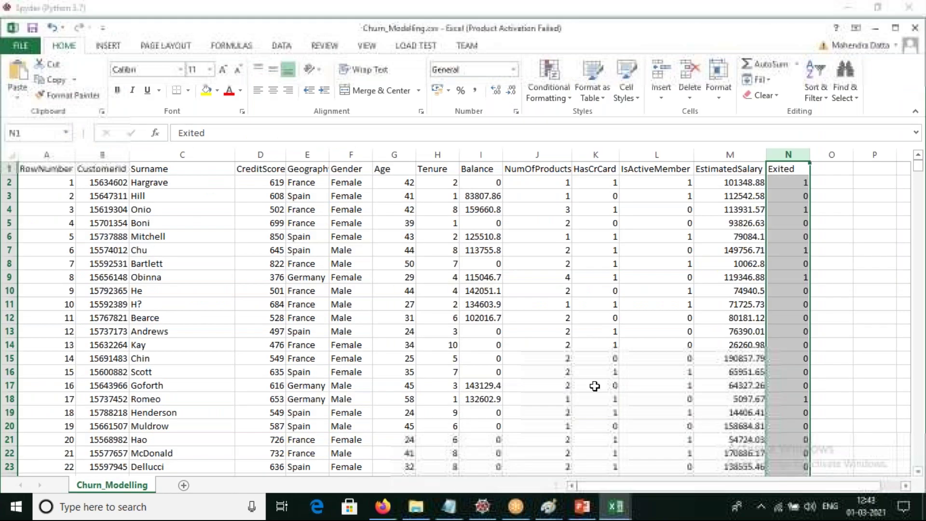
{"action": "left_click", "coordinate": [503, 341]}
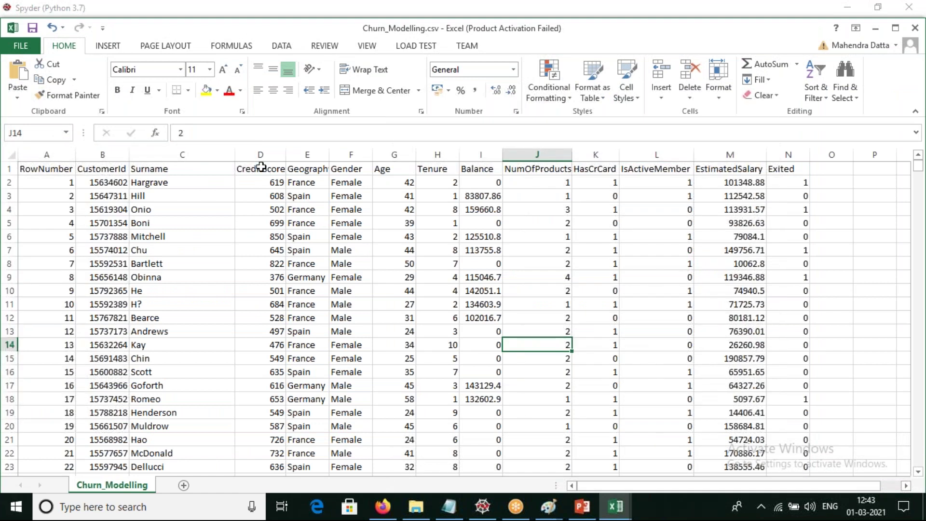
{"action": "left_click_drag", "start_coordinate": [251, 154], "coordinate": [699, 364]}
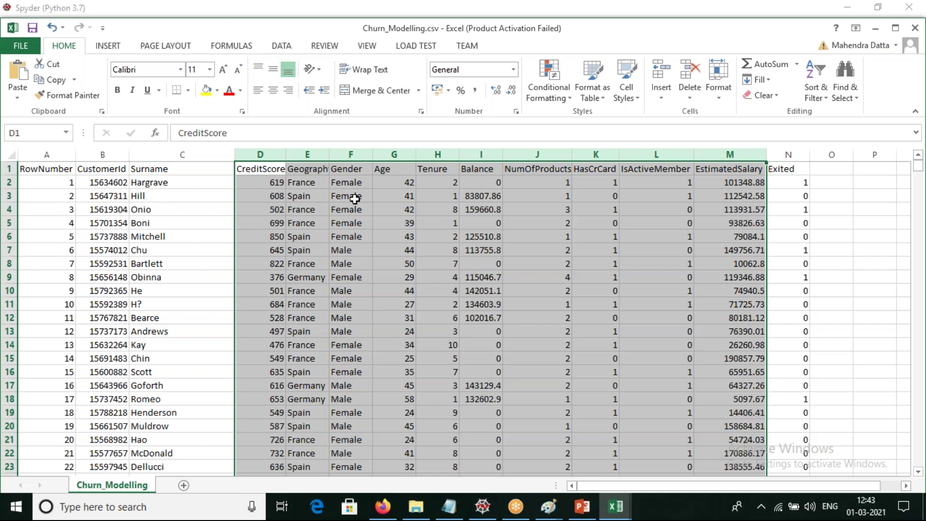
{"action": "left_click", "coordinate": [307, 154]}
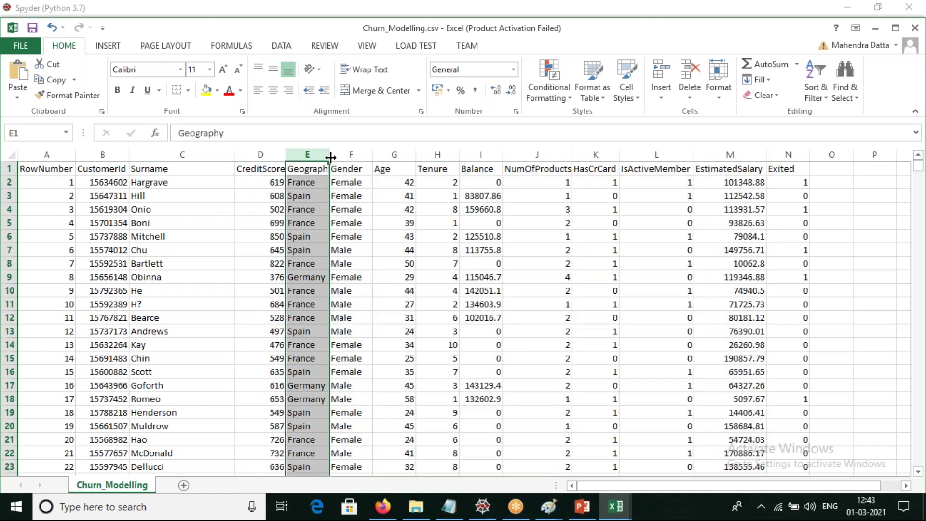
Highlight the Gender and Geography columns in turn, and reselect the CreditScore through EstimatedSalary columns.
{"action": "left_click", "coordinate": [351, 155]}
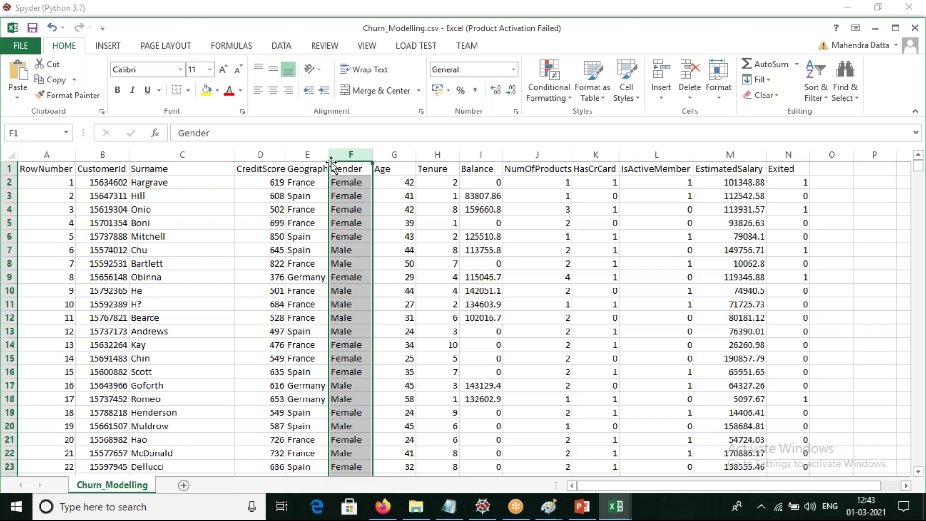
{"action": "left_click", "coordinate": [311, 154]}
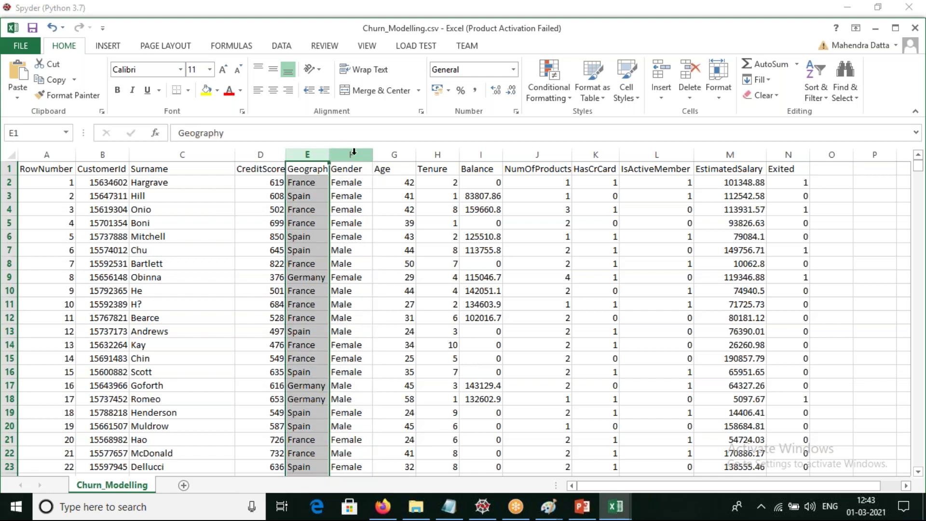
{"action": "left_click", "coordinate": [353, 153]}
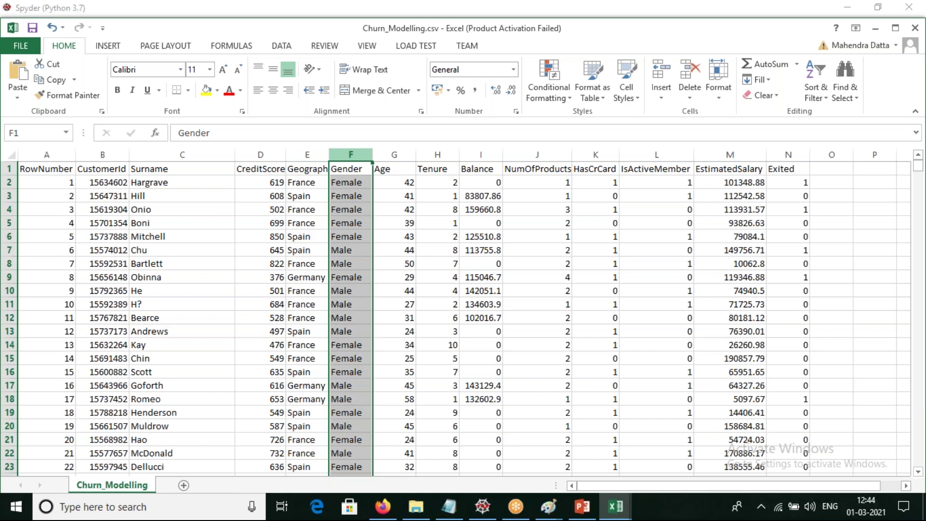
{"action": "left_click_drag", "start_coordinate": [260, 155], "coordinate": [728, 262]}
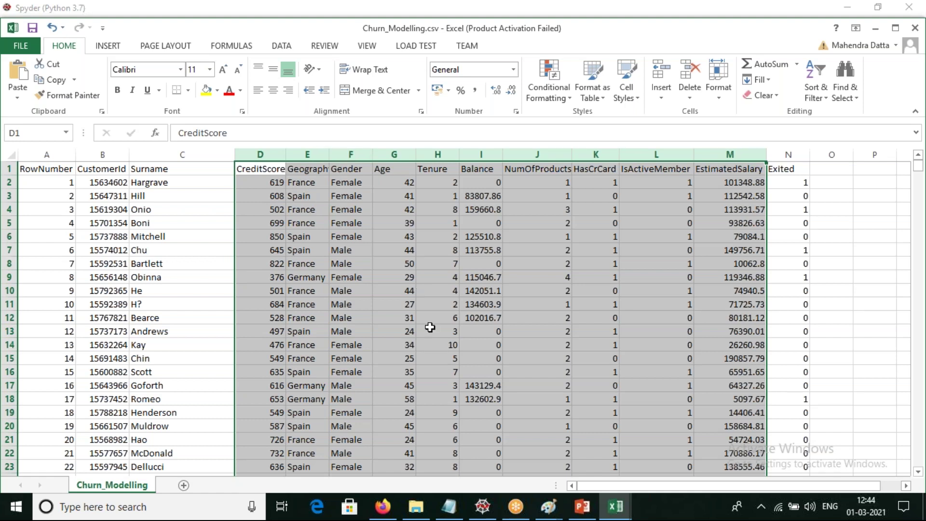
Switch to Spyder and examine the LabelEncoder import, the labelencoder_X_1 object and its fit_transform call on X[:, 1] in lines 9 to 11.
{"action": "left_click", "coordinate": [483, 506]}
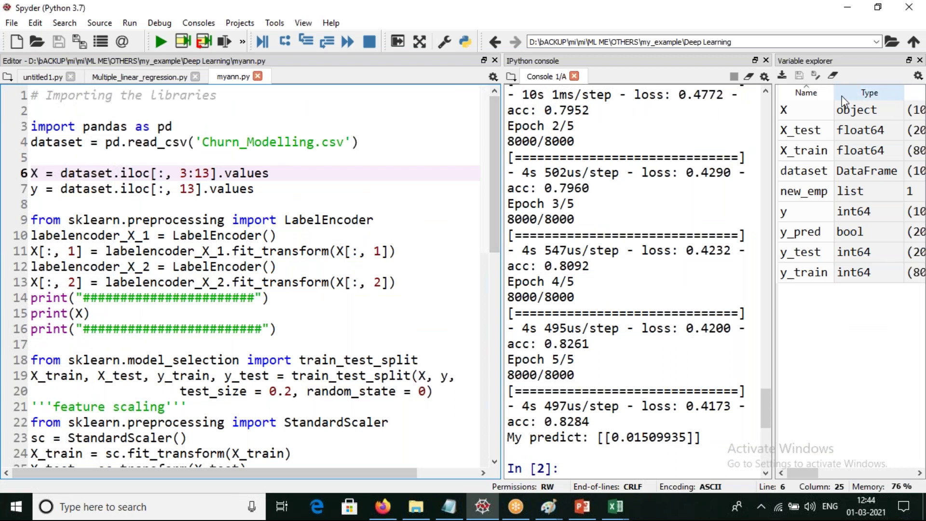
{"action": "double_click", "coordinate": [314, 219]}
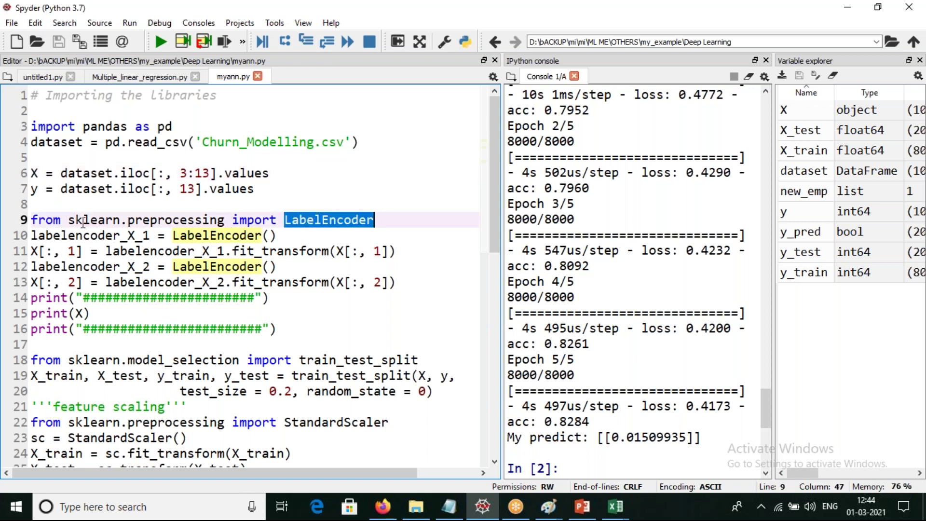
{"action": "double_click", "coordinate": [77, 236]}
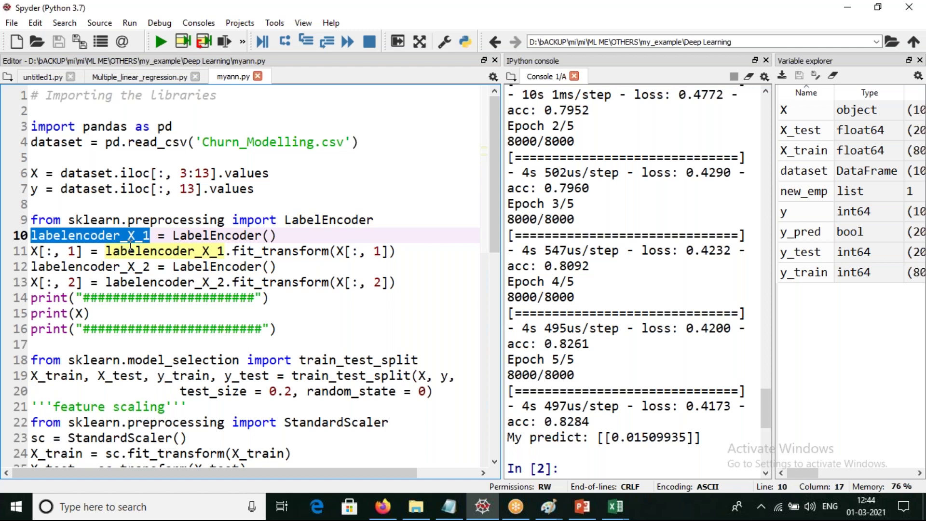
{"action": "double_click", "coordinate": [159, 251]}
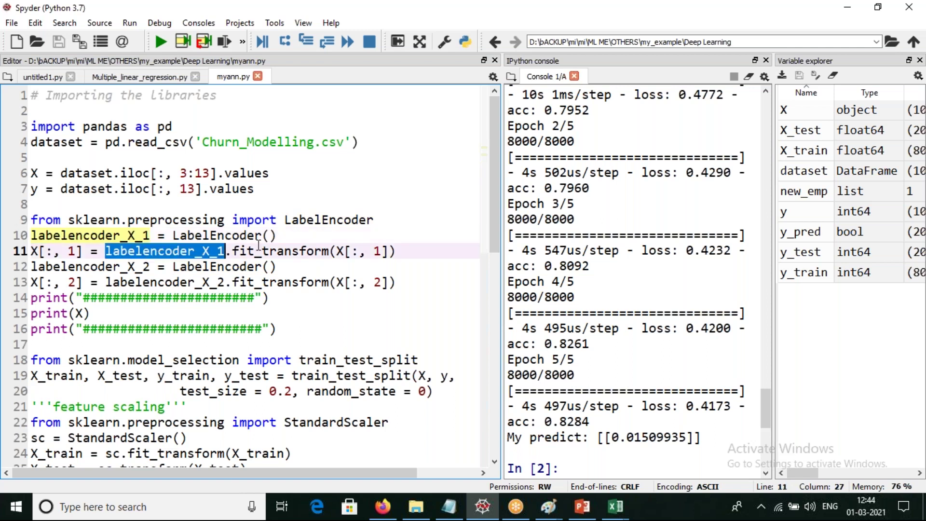
{"action": "double_click", "coordinate": [303, 251]}
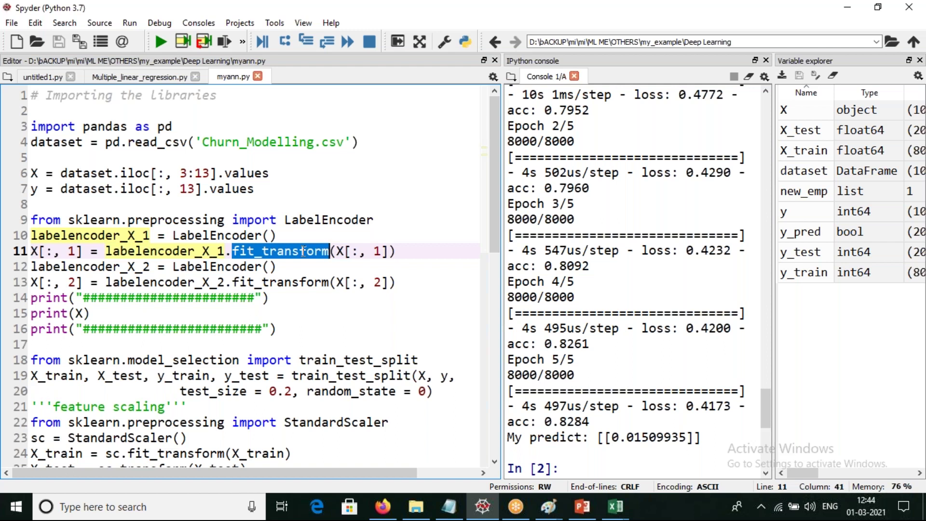
{"action": "left_click_drag", "start_coordinate": [344, 251], "coordinate": [364, 251]}
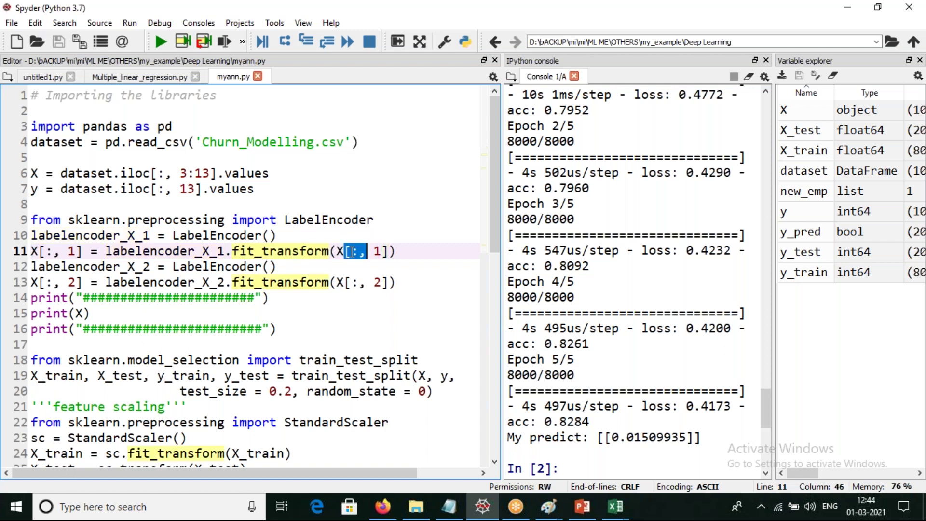
{"action": "left_click_drag", "start_coordinate": [395, 252], "coordinate": [383, 251]}
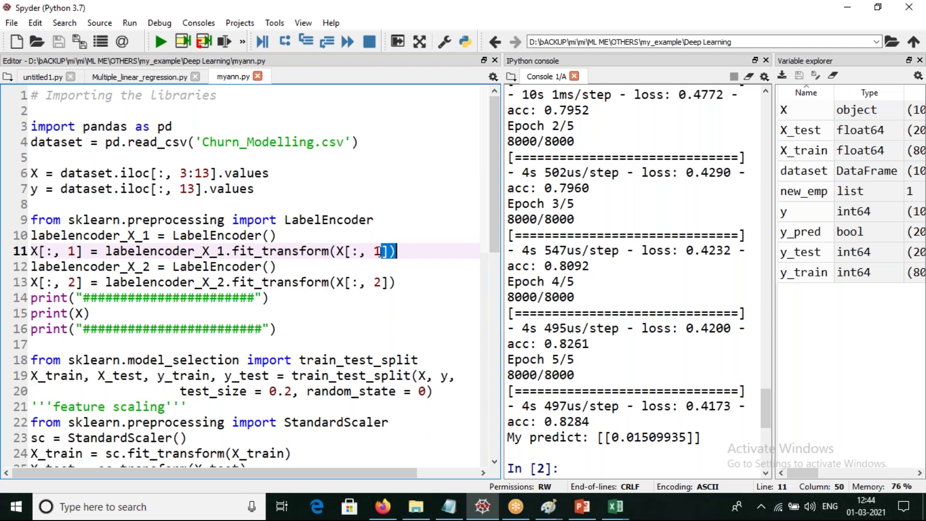
Check the Geography column in Churn_Modelling.csv in Excel, and return to Spyder to highlight the X[:, 1] assignment target on line 11.
{"action": "left_click", "coordinate": [613, 509]}
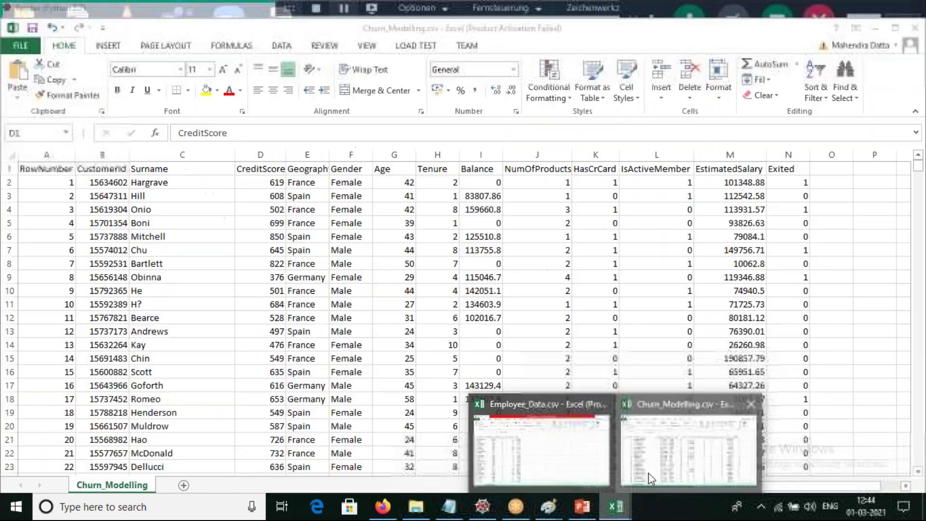
{"action": "left_click", "coordinate": [647, 473]}
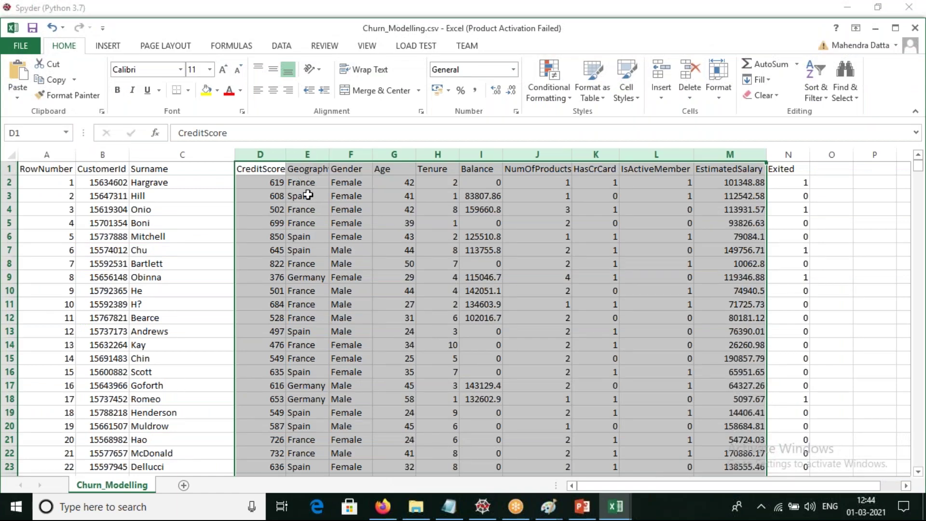
{"action": "left_click", "coordinate": [482, 506]}
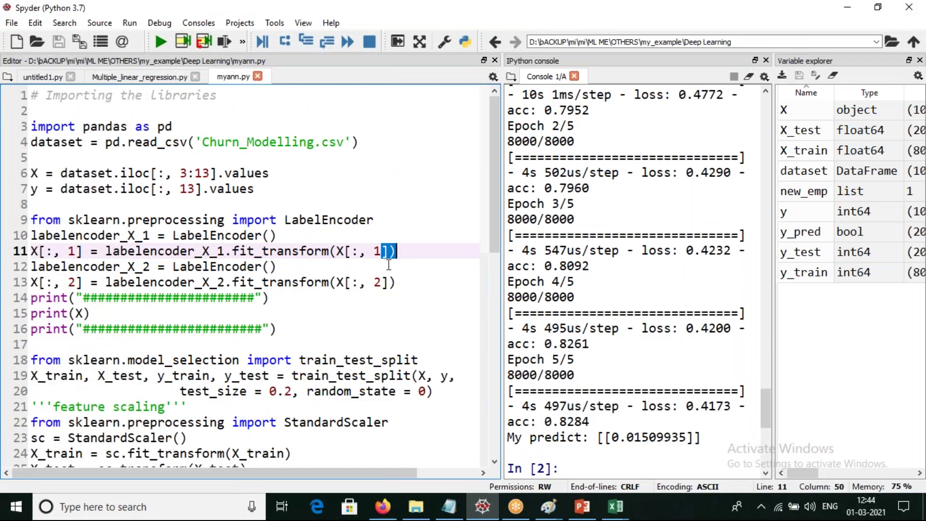
{"action": "left_click_drag", "start_coordinate": [83, 250], "coordinate": [32, 251]}
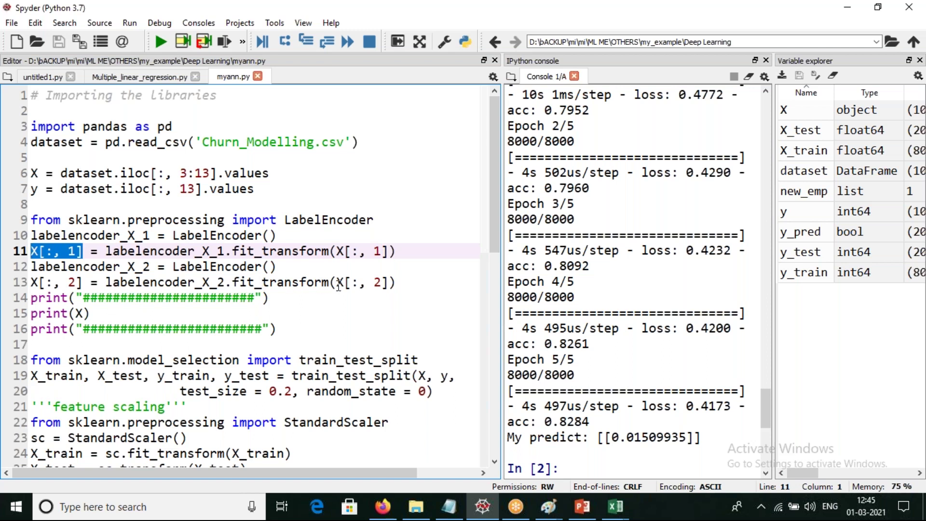
Inspect the X[:, 2] argument on line 13, compare it with the Churn_Modelling.csv columns in Excel, and return to Spyder.
{"action": "double_click", "coordinate": [383, 282]}
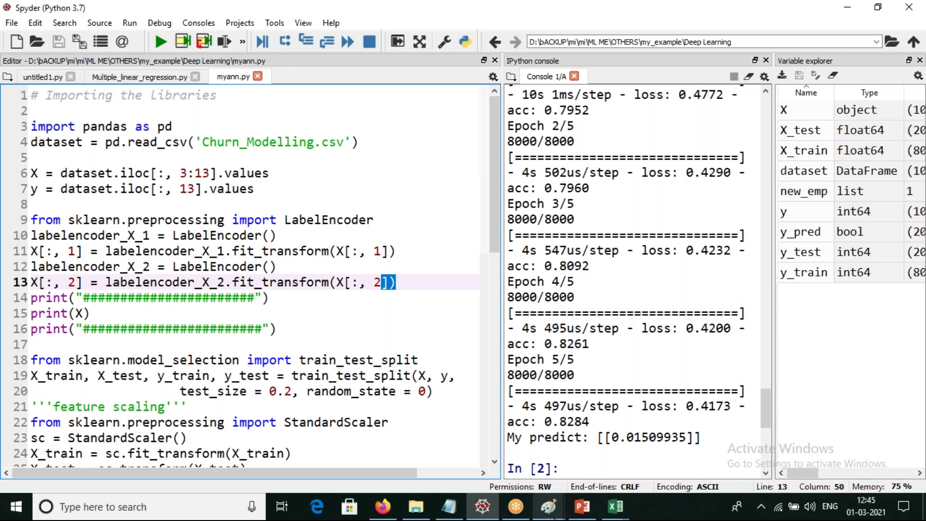
{"action": "left_click", "coordinate": [608, 516]}
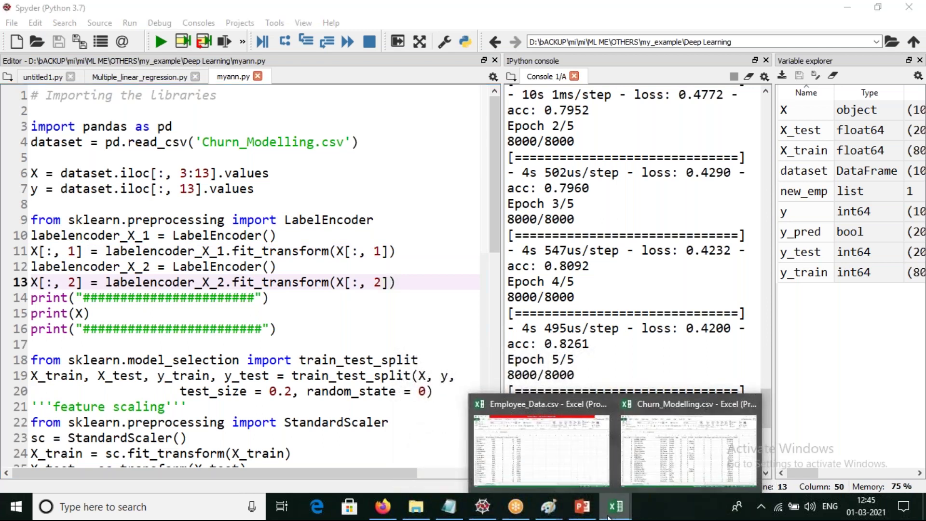
{"action": "left_click", "coordinate": [689, 448]}
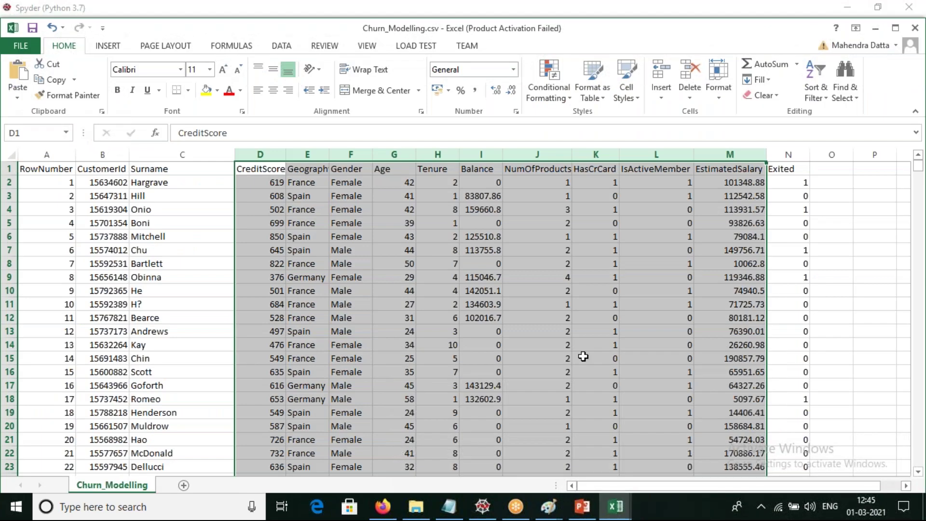
{"action": "left_click", "coordinate": [481, 514]}
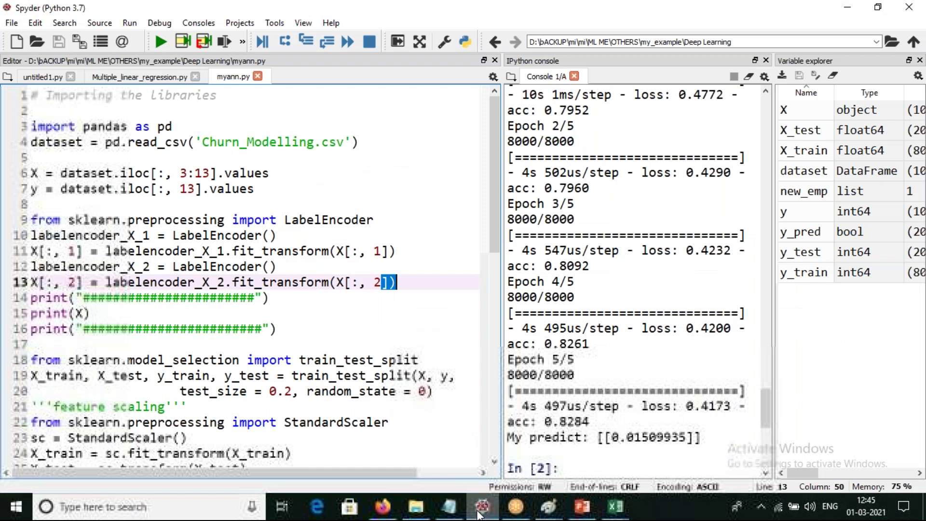